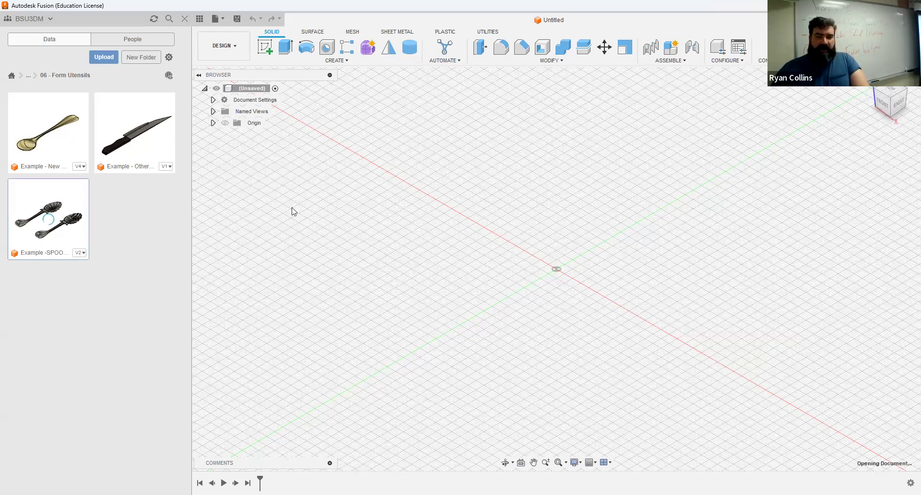
- Examine the example spoons, open the Example - New SPoon and Example - Other Untensils designs, and inspect the knife before returning to the spoons
middle_click_drag(664, 279, 514, 281, "shift")
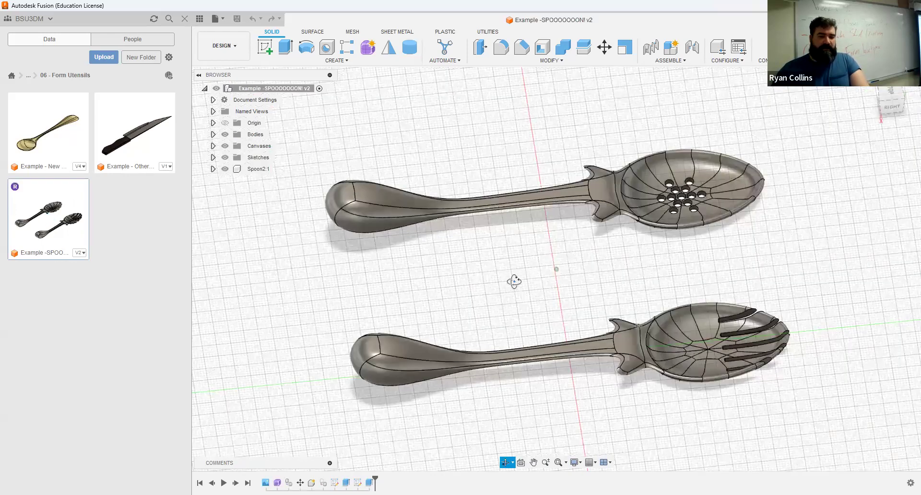
double_click(44, 141)
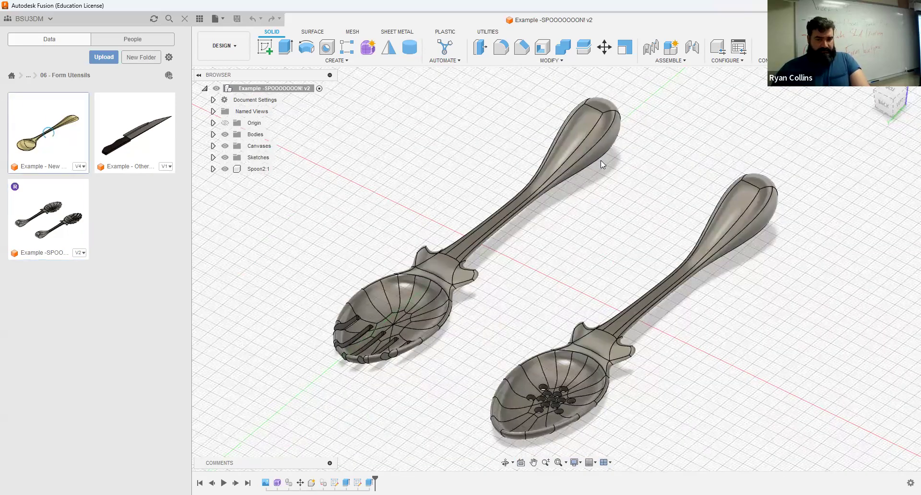
middle_click_drag(703, 307, 186, 139, "shift")
double_click(138, 124)
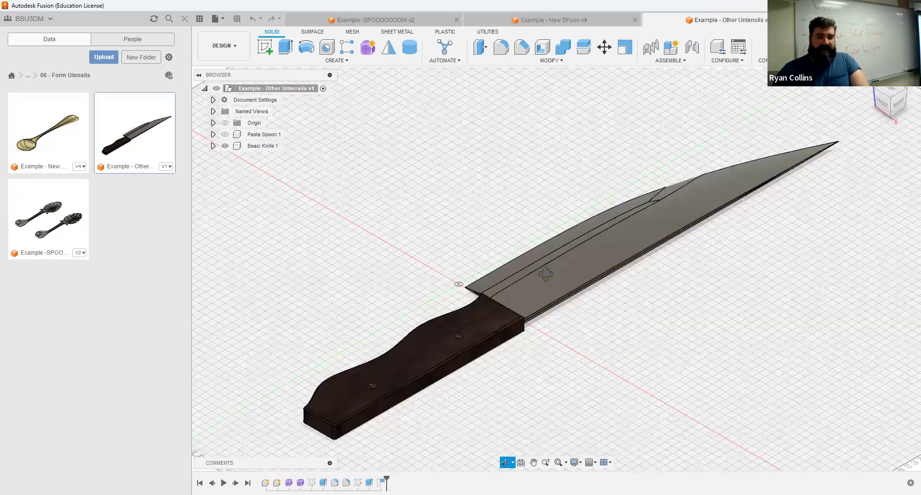
middle_click_drag(545, 273, 295, 225, "shift")
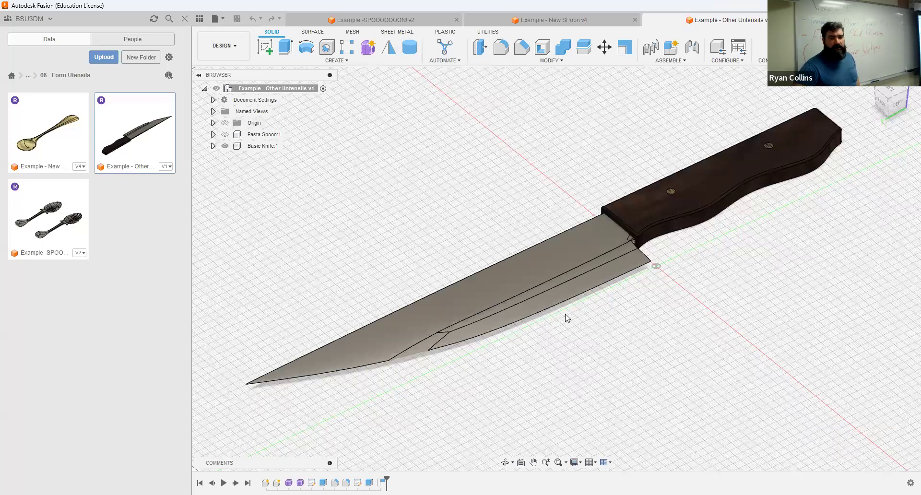
left_click(373, 22)
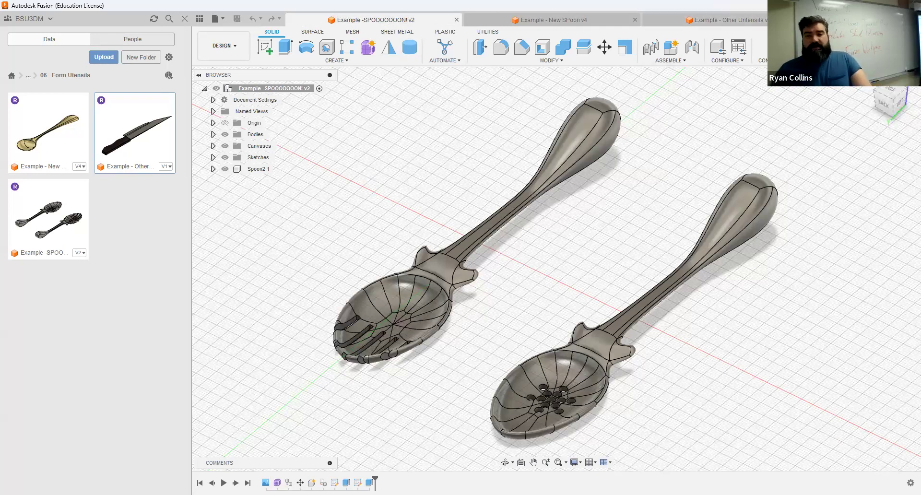
- Switch to the Untitled design, start a new form in it and review the available form creation tools
left_click(827, 20)
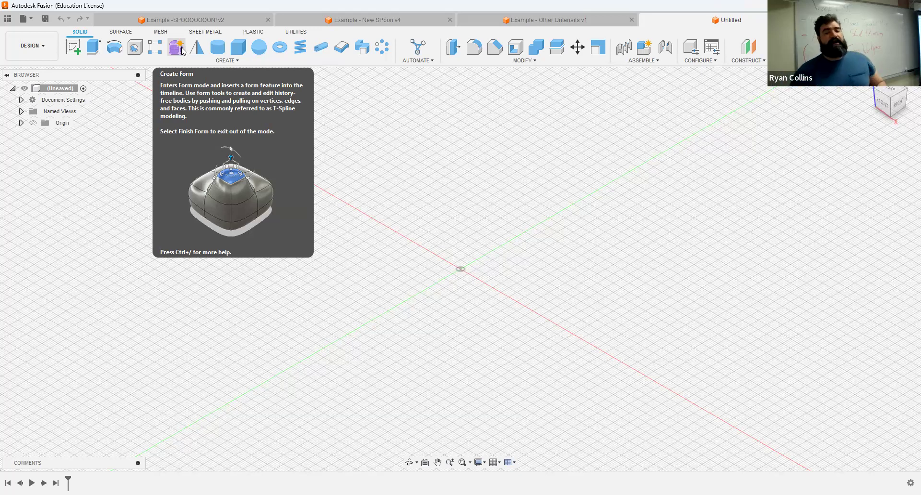
left_click(182, 48)
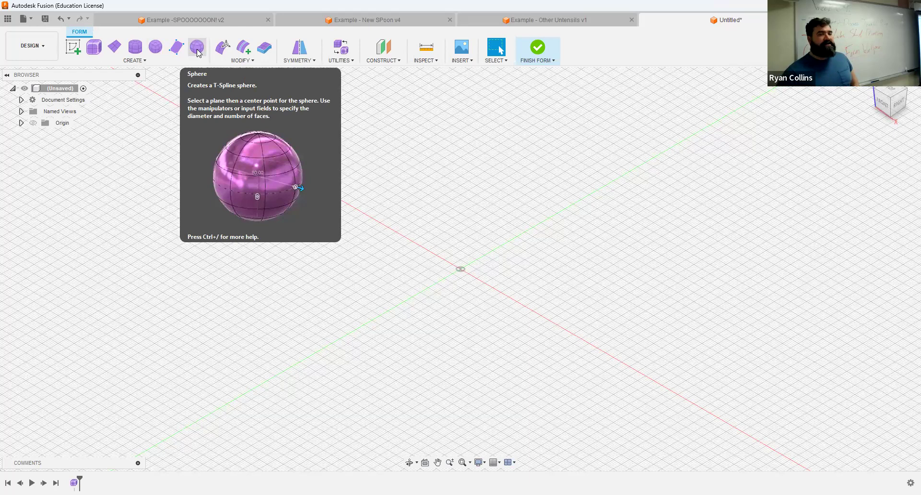
left_click(127, 61)
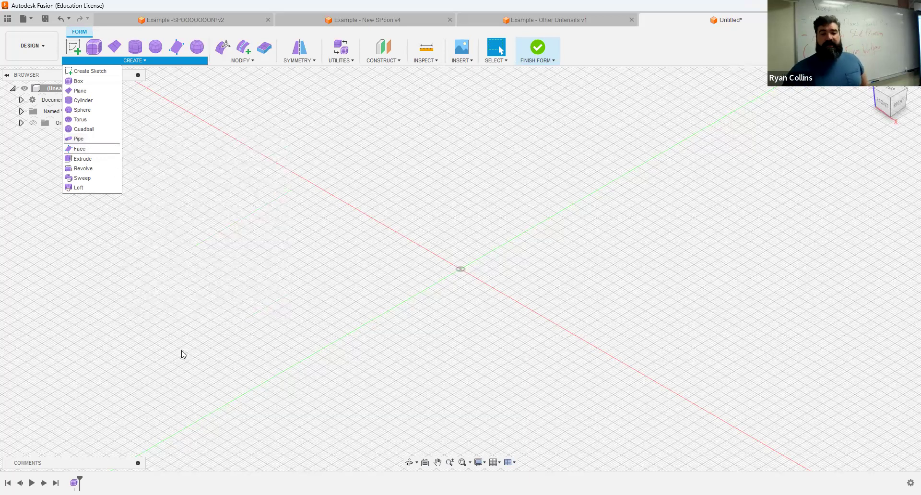
left_click(660, 404)
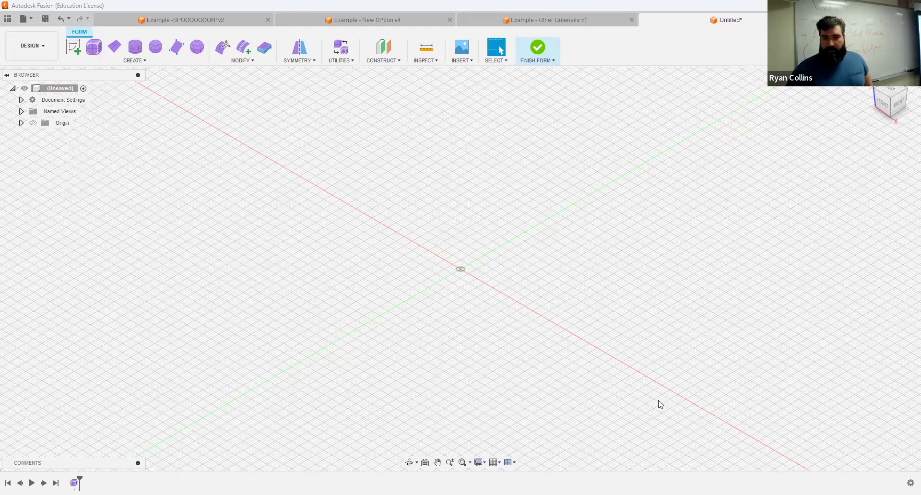
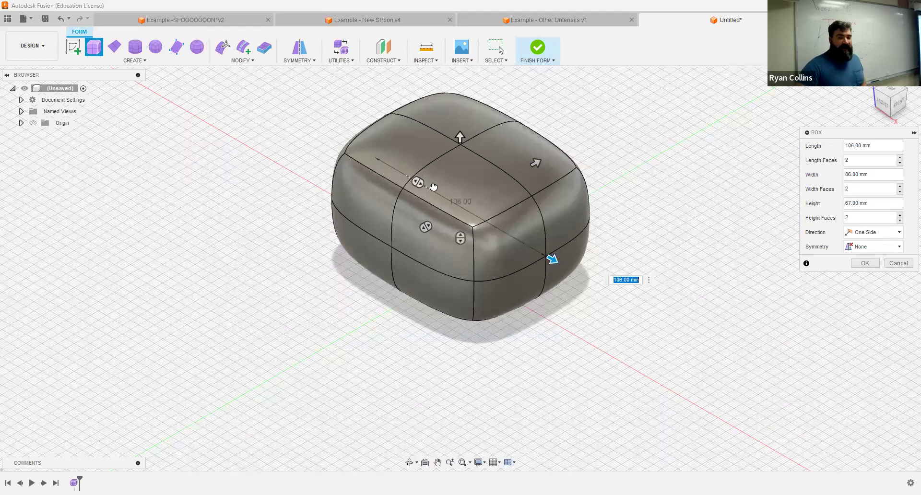
- Set the number of length faces of the form box to 3
left_click_drag(434, 187, 475, 210)
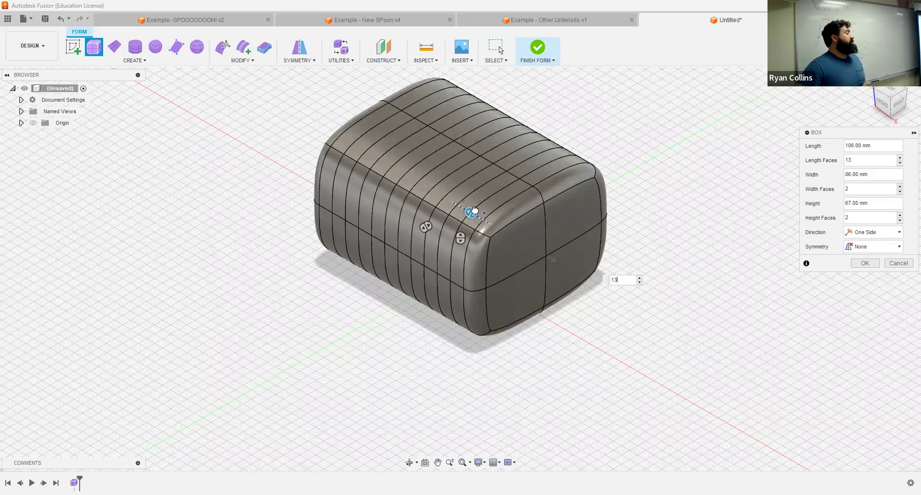
left_click_drag(474, 210, 392, 158)
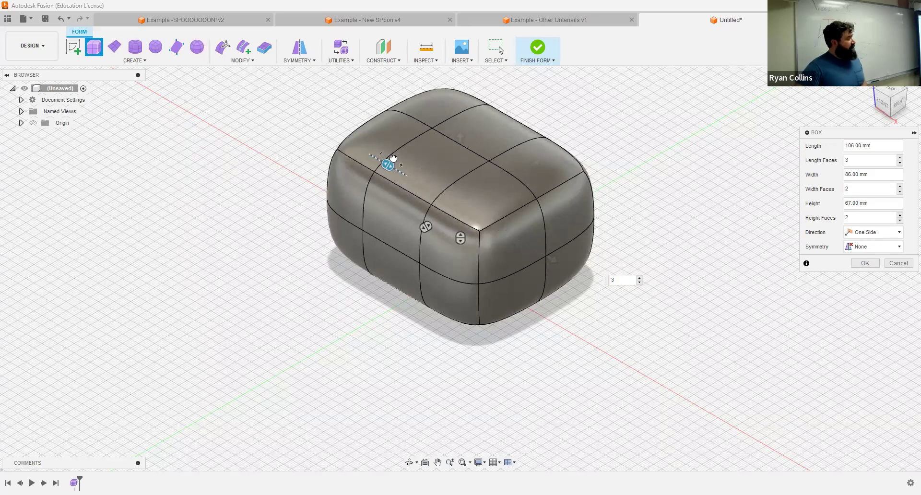
left_click_drag(392, 158, 394, 159)
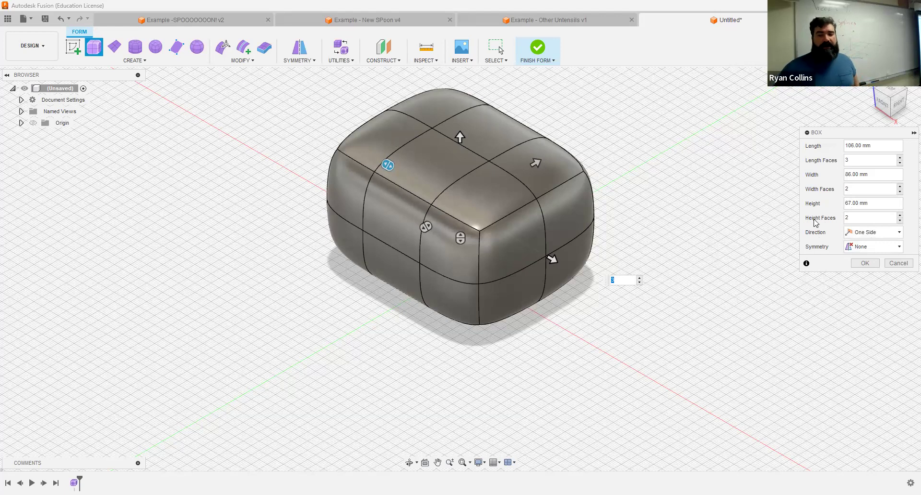
- Try Mirror symmetry for the box's length, width and height, set Symmetry back to None and create the box
left_click(863, 250)
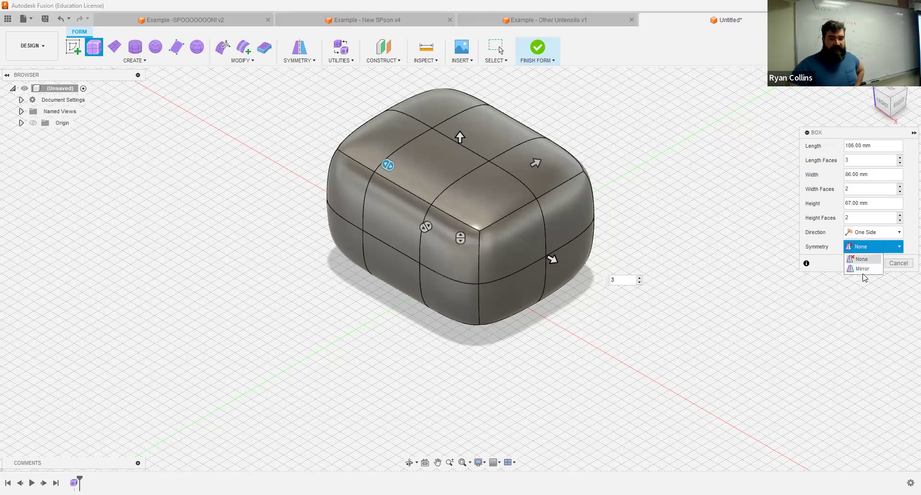
left_click(862, 269)
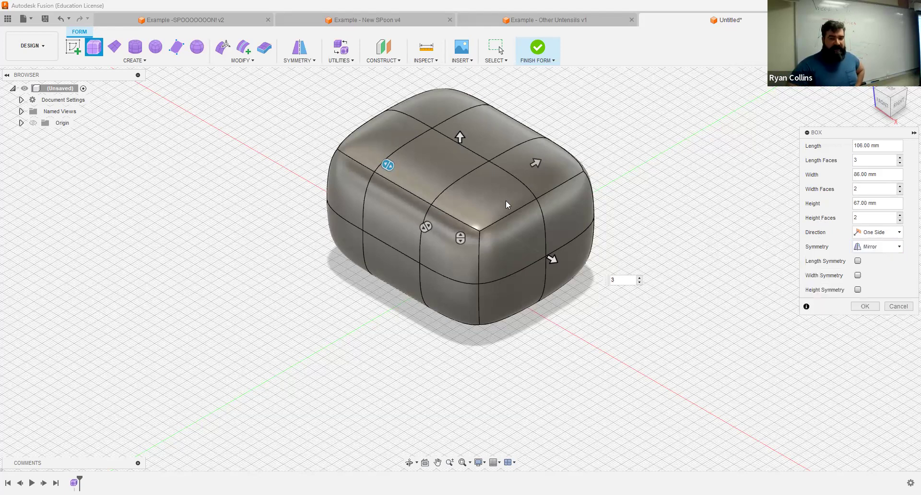
left_click(858, 261)
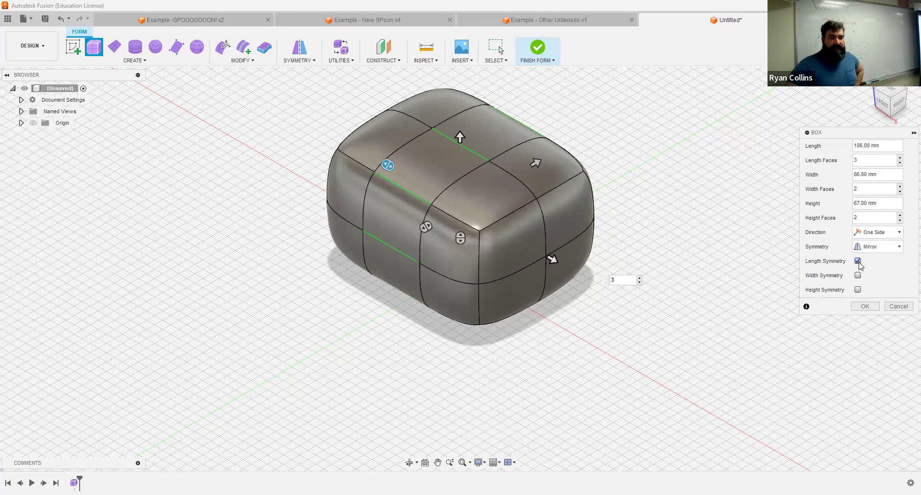
left_click(857, 261)
left_click(858, 275)
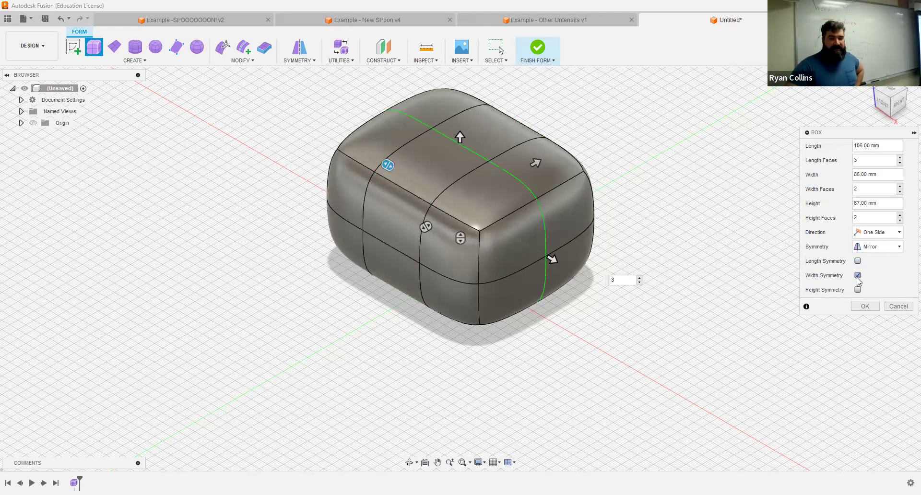
left_click(857, 275)
left_click(857, 290)
left_click(857, 290)
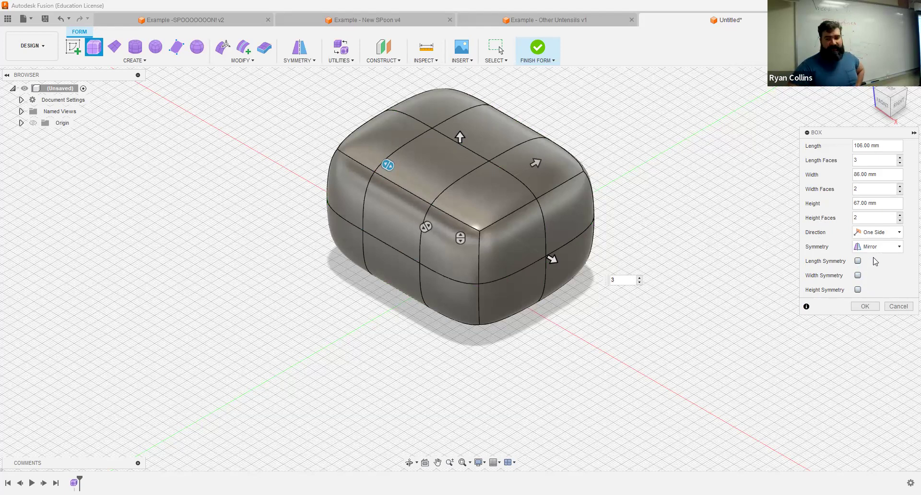
left_click(881, 247)
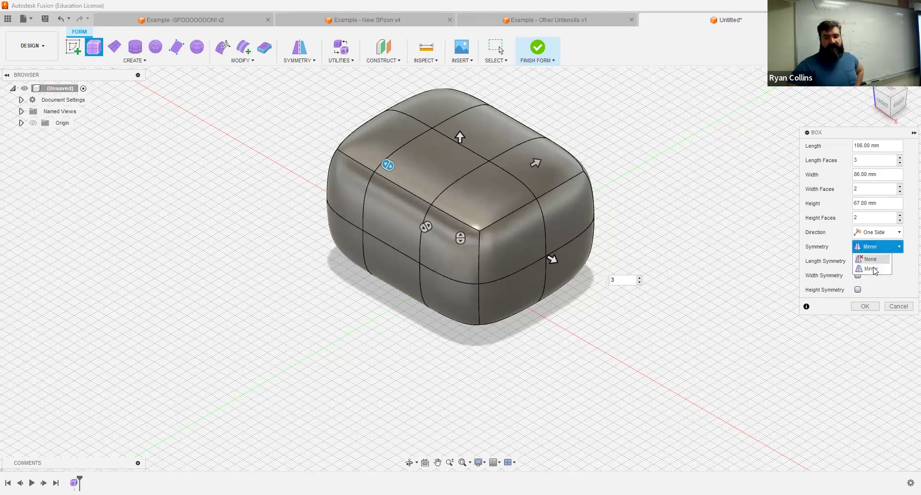
left_click(872, 263)
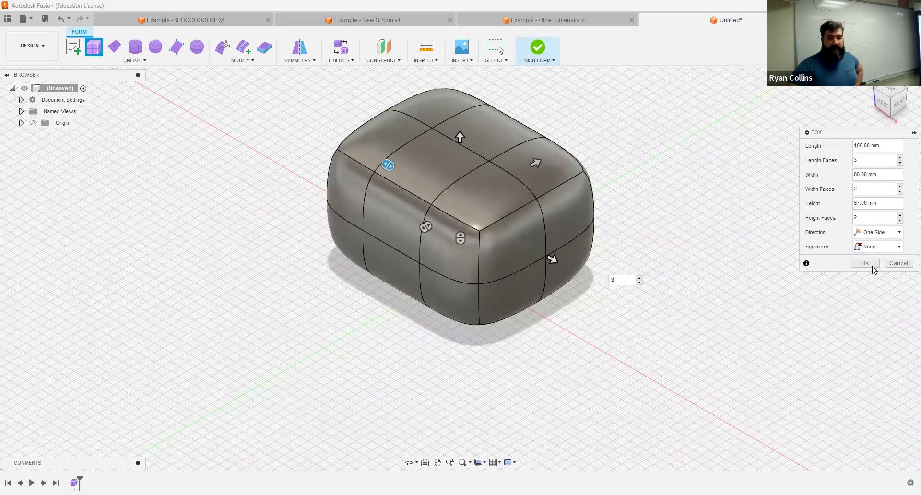
left_click(866, 263)
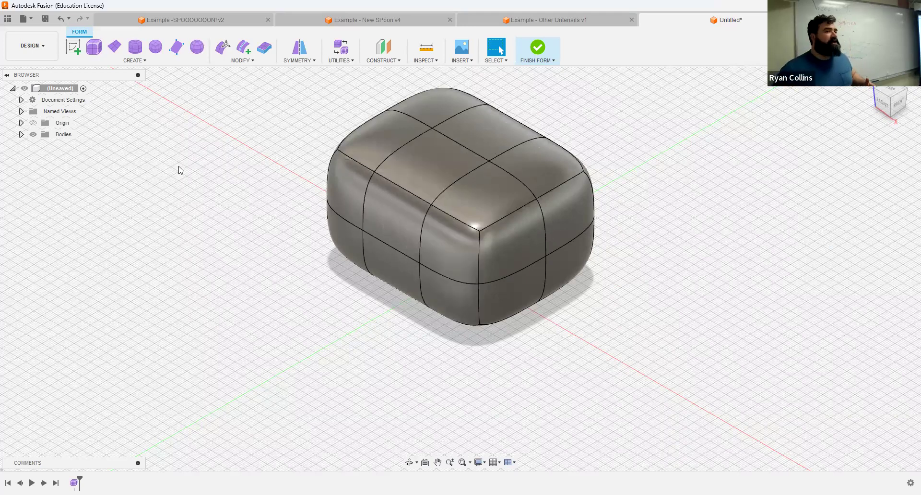
left_click(143, 60)
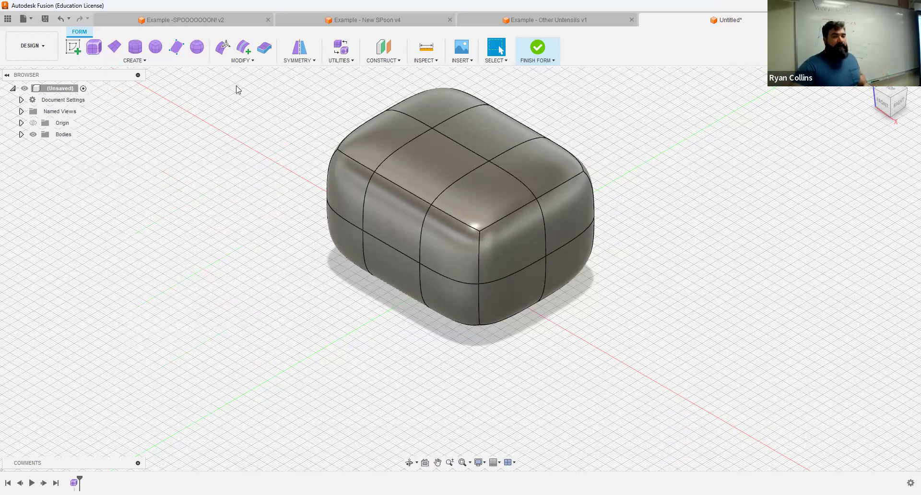
left_click(242, 61)
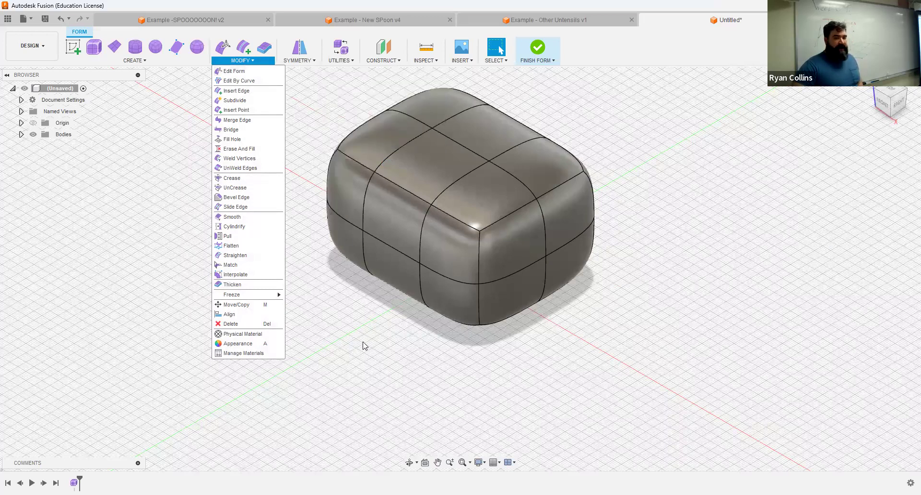
left_click(439, 155)
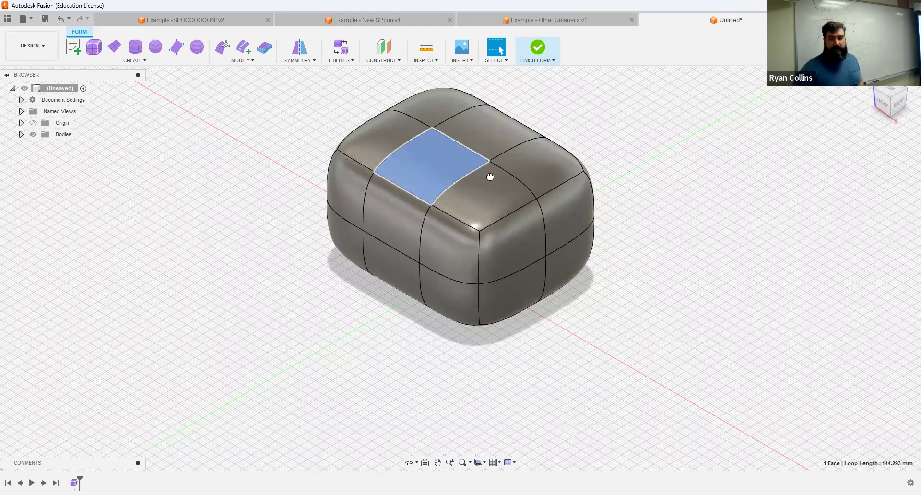
key("m")
key("Return")
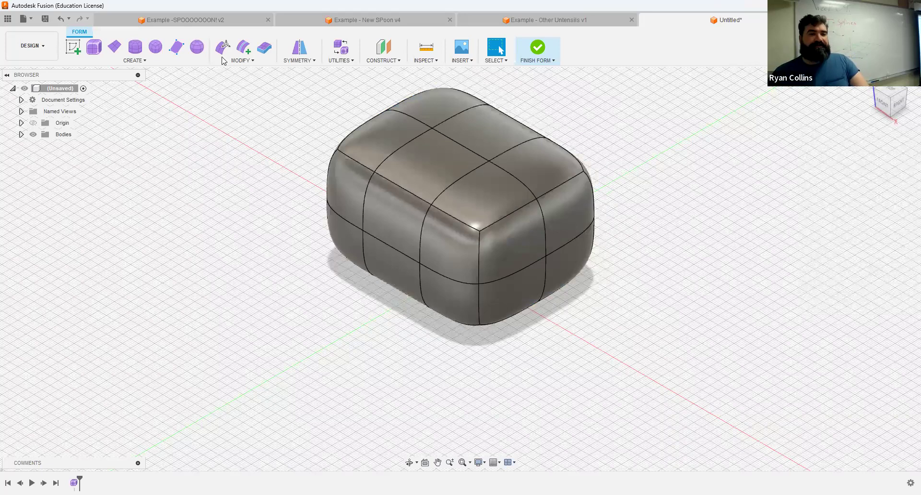
- Start Edit Form and select a top face of the box, an adjacent edge loop and a single vertex in turn
left_click(223, 47)
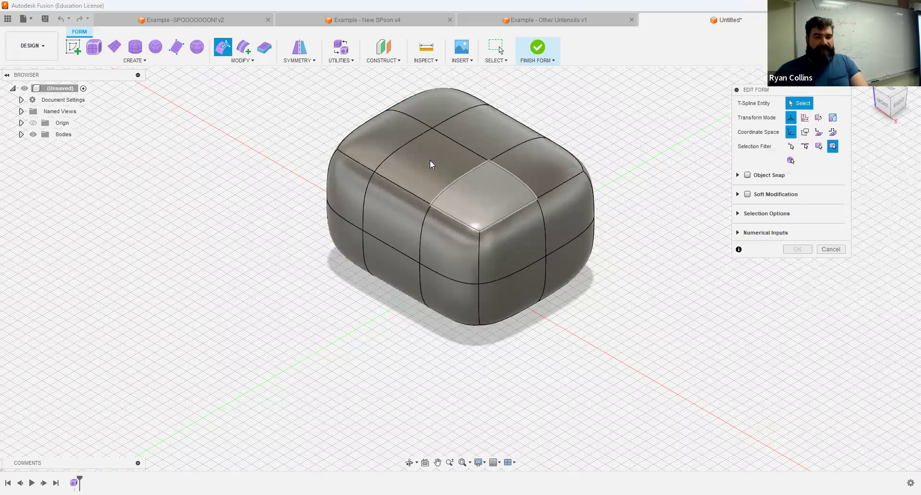
left_click(416, 139)
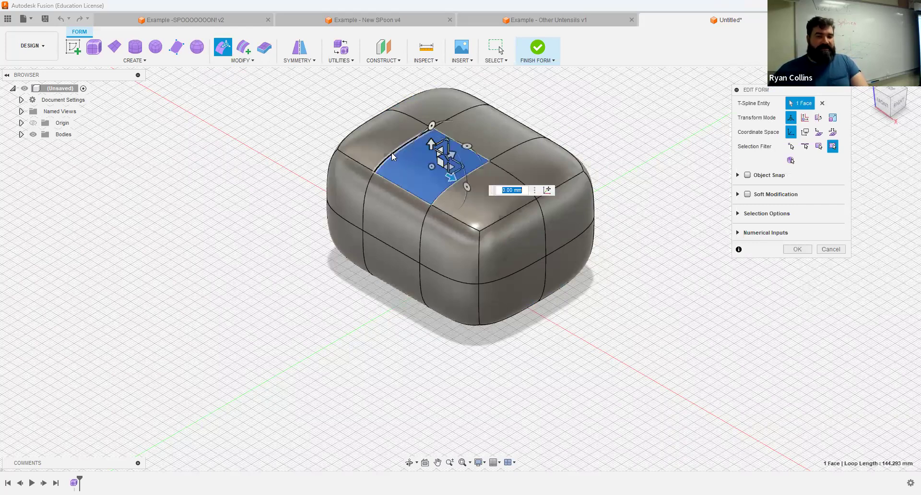
double_click(383, 153)
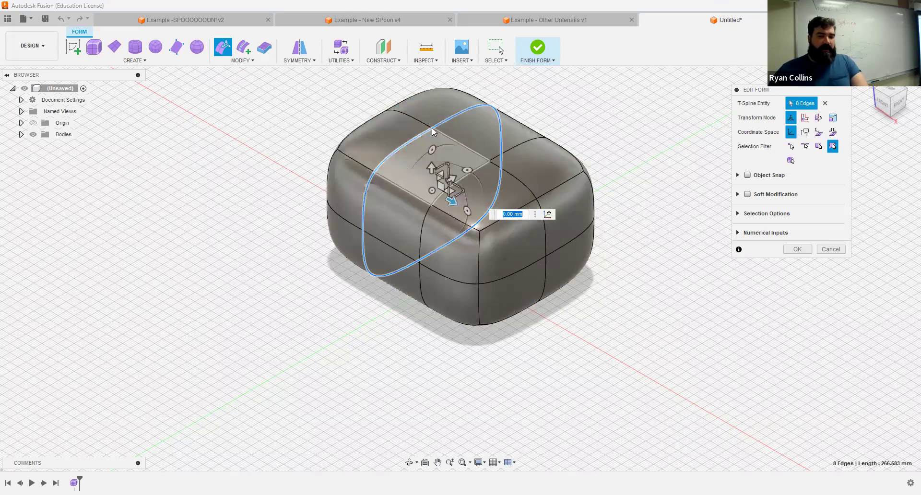
left_click(375, 172)
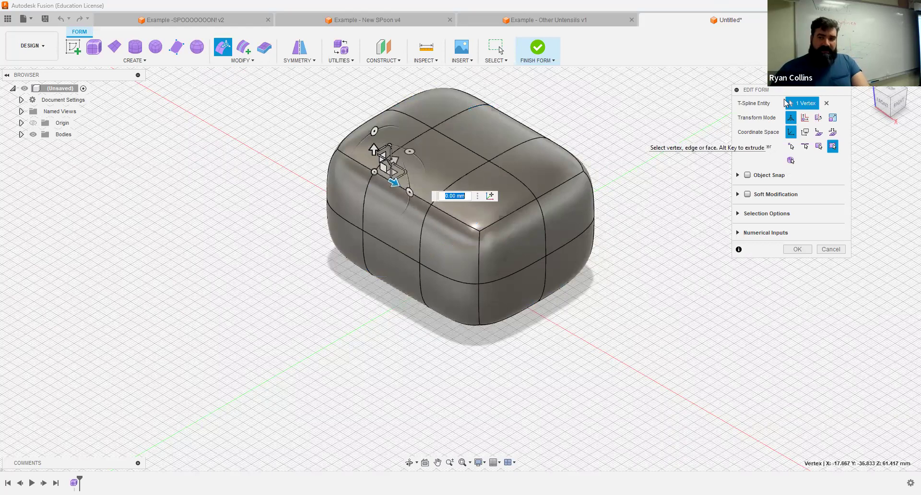
- Try to move the selected vertex by -20 mm using the Translation transform mode
left_click(806, 118)
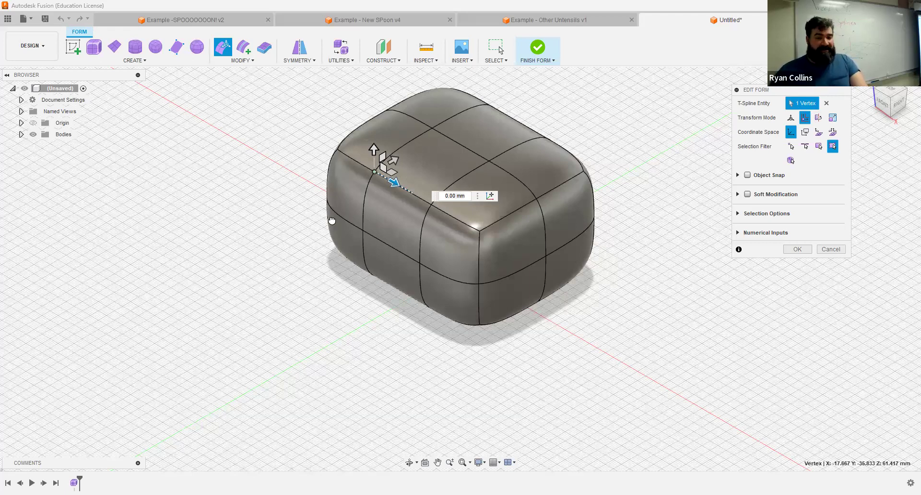
type("-20")
key("Return")
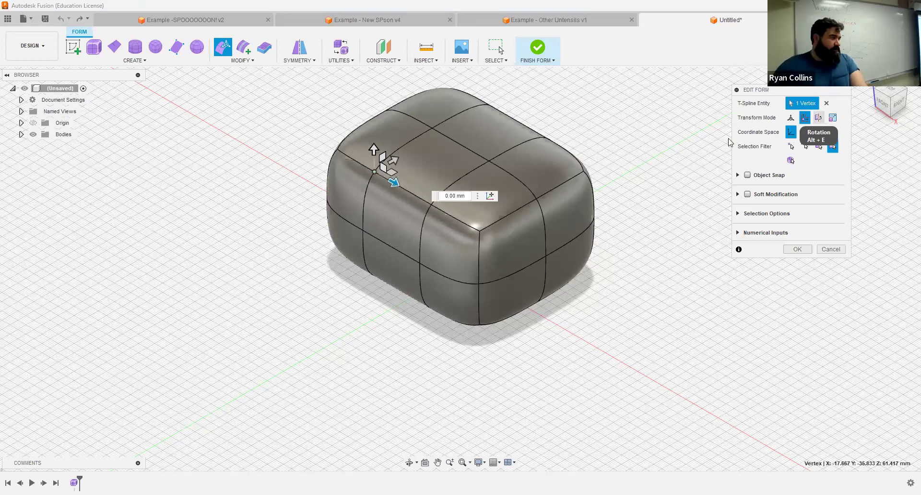
- Switch the transform mode through Rotation to Scale, limit the selection filter to vertices and clear the selected vertex
key("alt+e")
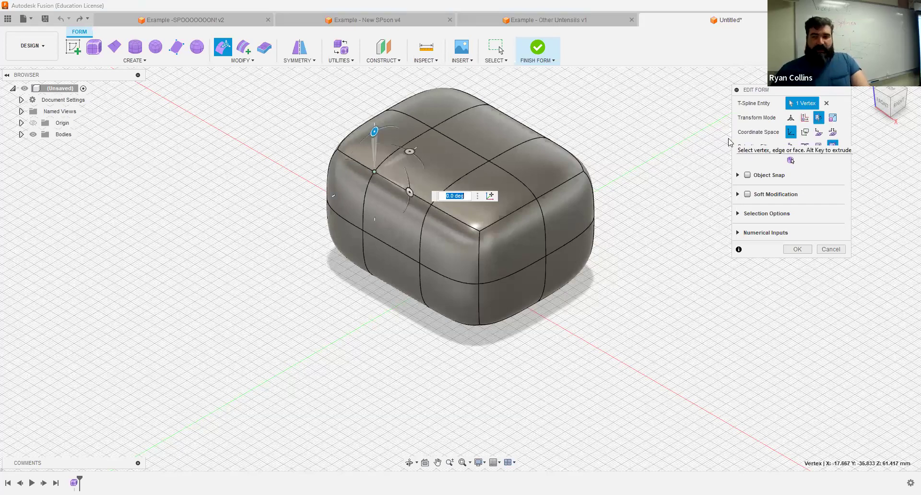
left_click(833, 118)
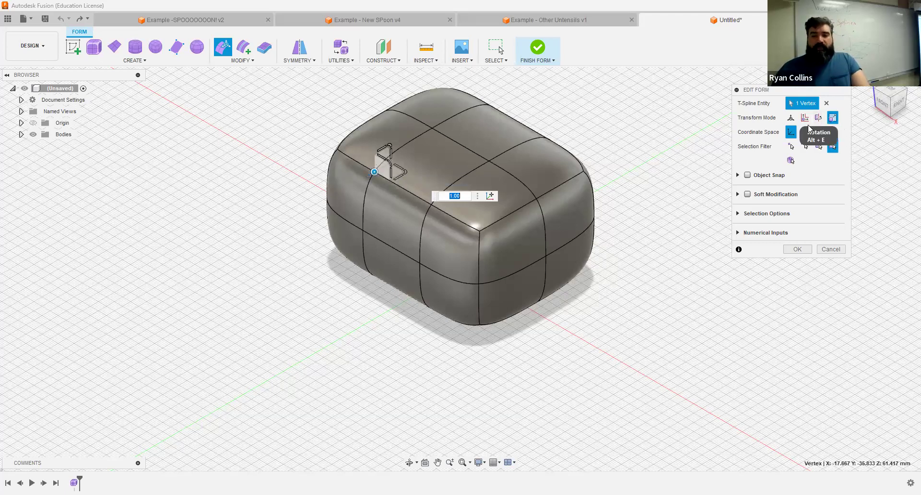
left_click(790, 146)
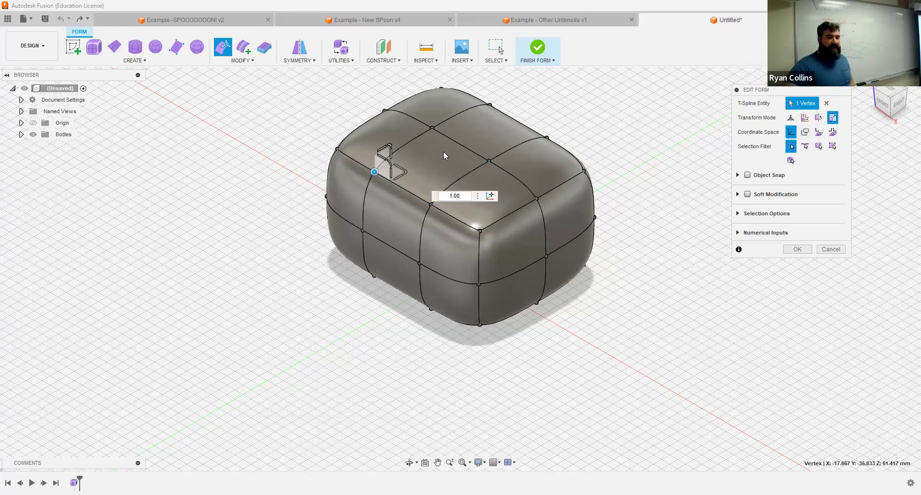
left_click(452, 136)
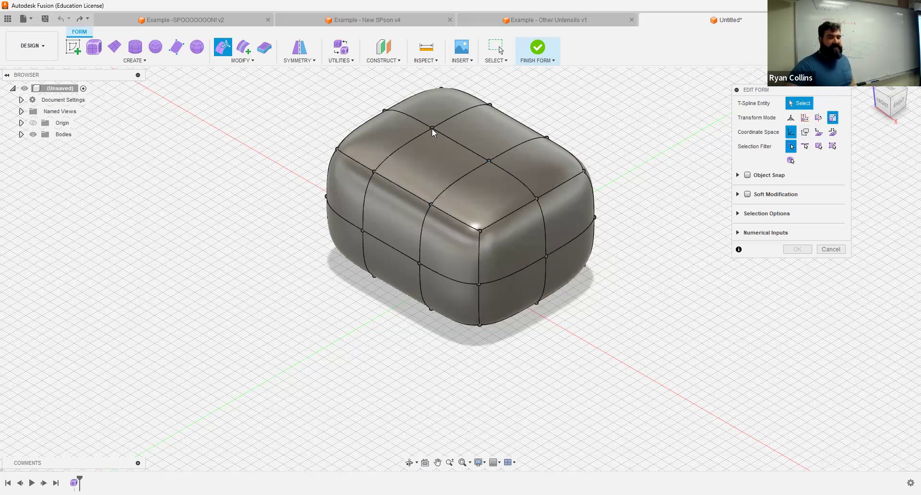
- Try selecting a group of vertices at one end of the box, then limit the selection filter to edges and select a full edge loop
left_click_drag(283, 130, 434, 311)
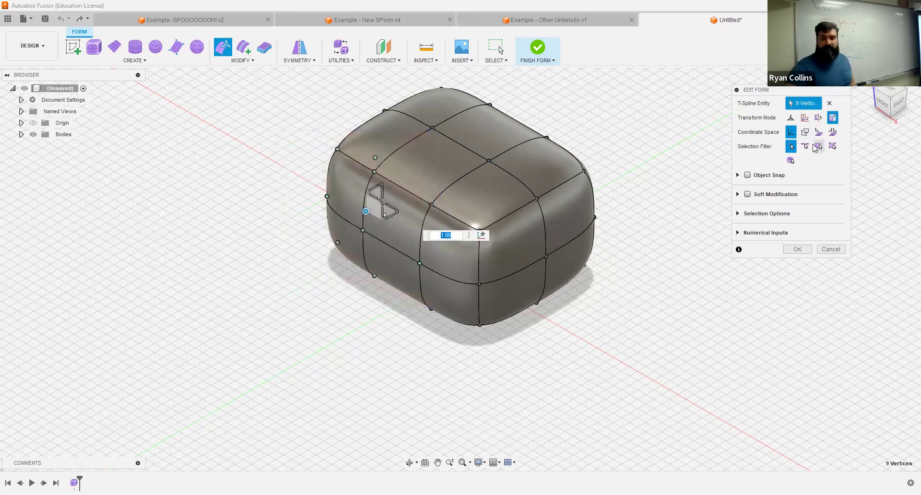
left_click(804, 146)
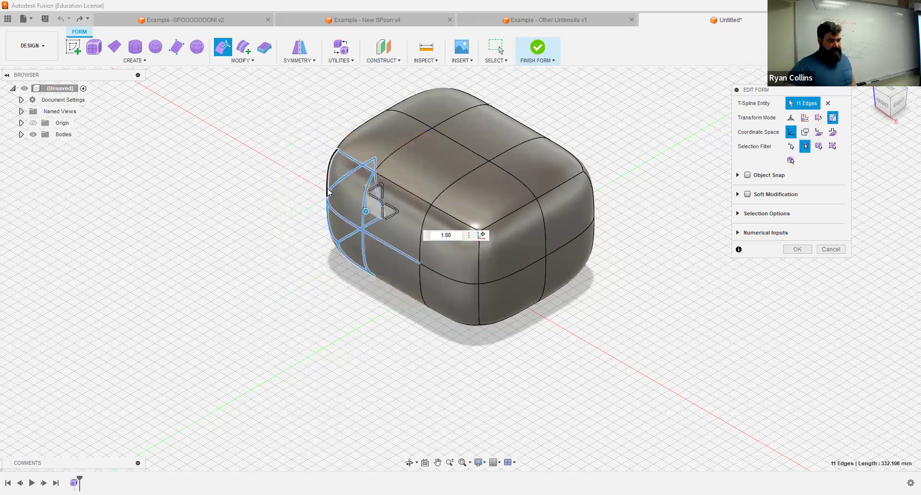
left_click(428, 134)
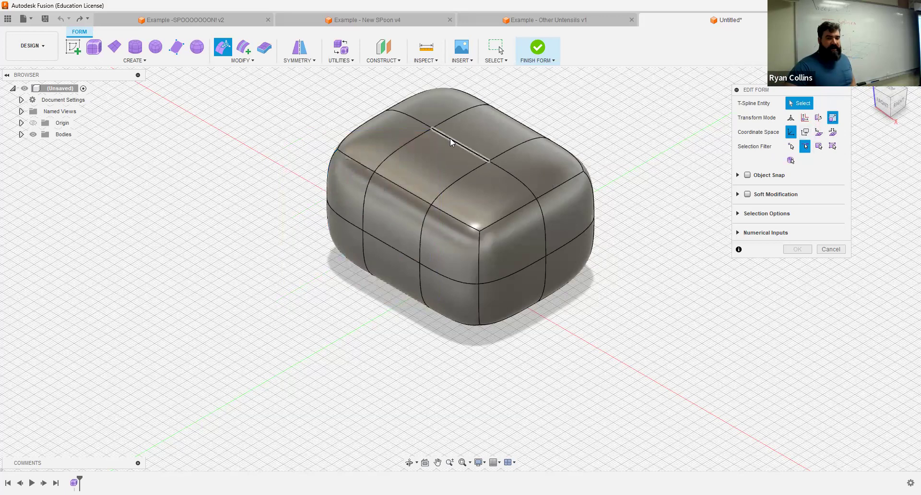
double_click(500, 170)
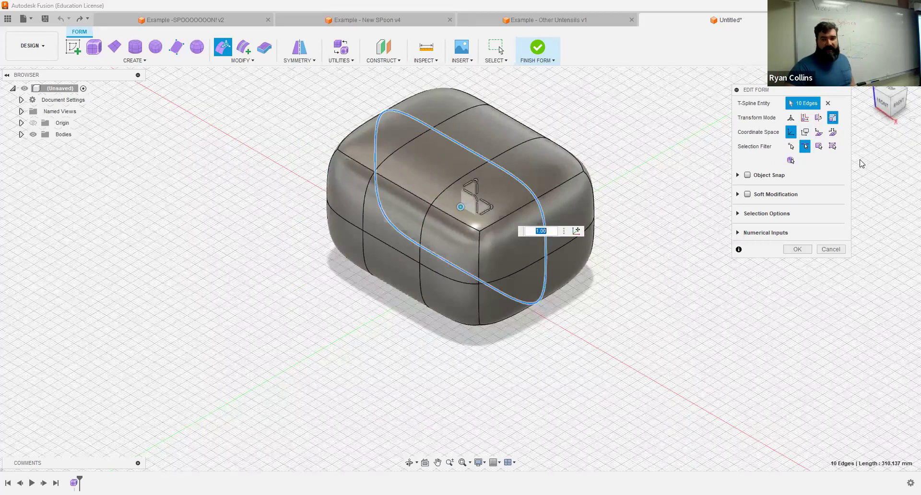
- Limit the selection filter to faces, try selecting a group of faces on the box, then set the filter back to All
left_click(819, 146)
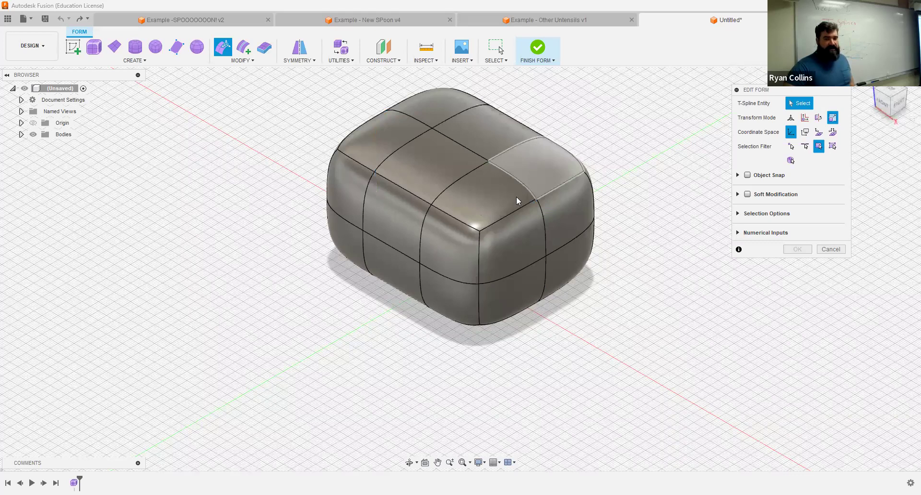
double_click(509, 124)
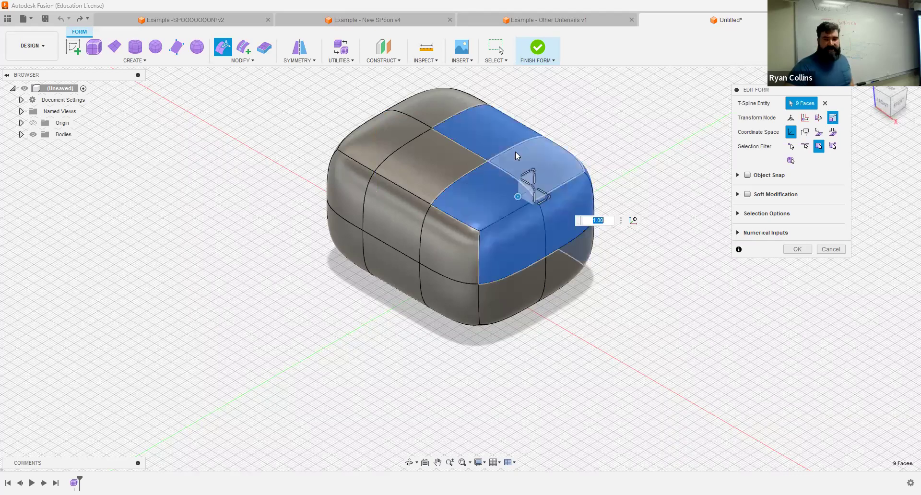
left_click(837, 150)
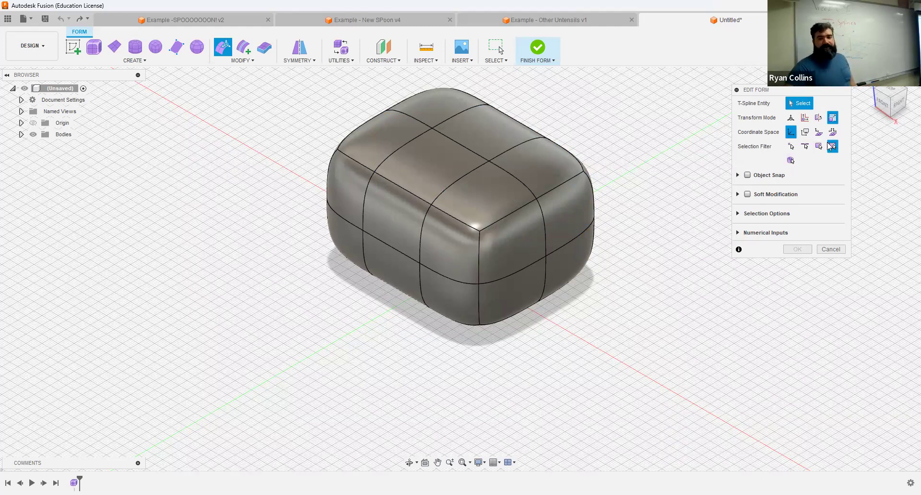
- Set the transform mode to Multi, select the middle face on top of the box and pull it upward, the last move by 4 mm
left_click(791, 118)
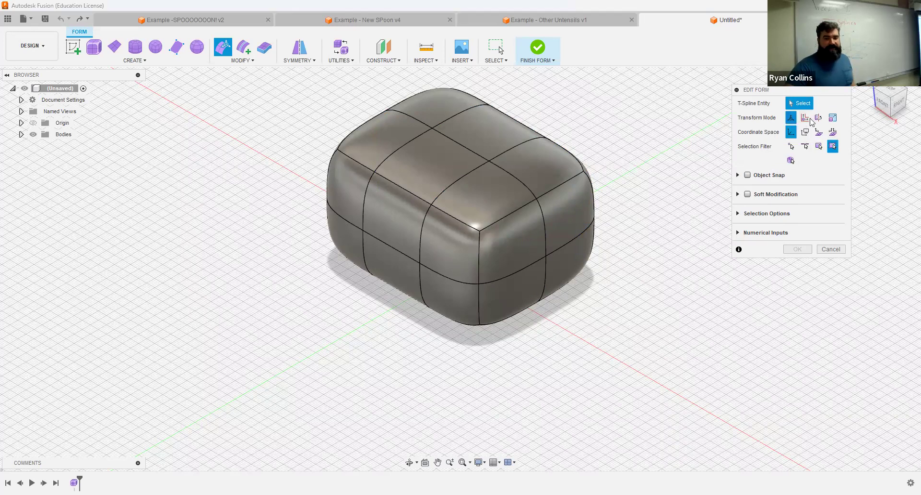
left_click(431, 169)
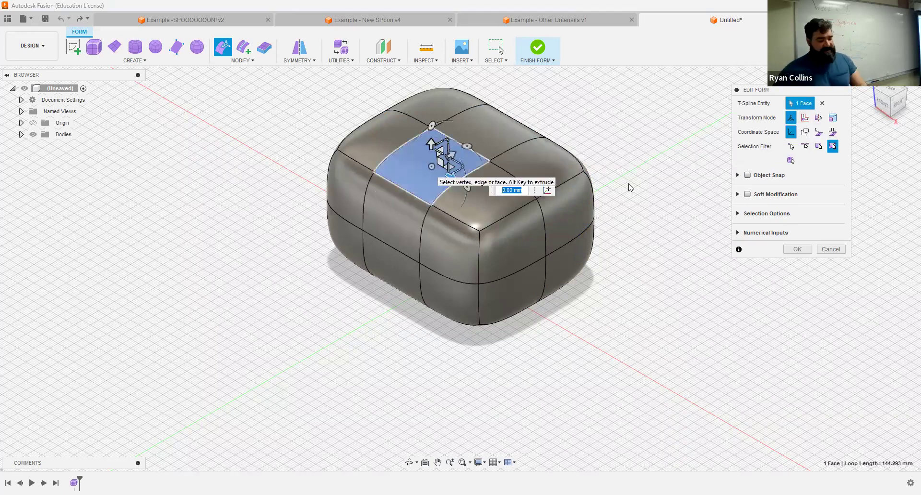
middle_click_drag(546, 190, 475, 257, "shift")
scroll(476, 257, "down", 1)
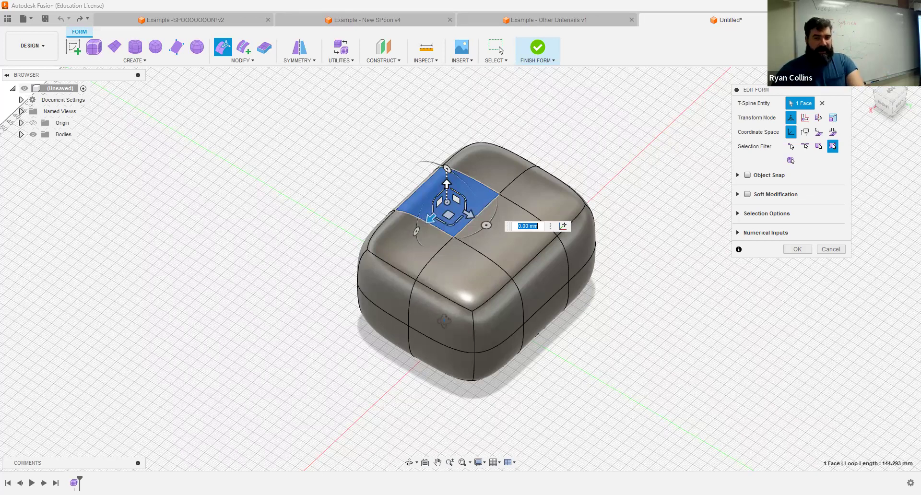
middle_click_drag(443, 320, 412, 318, "shift")
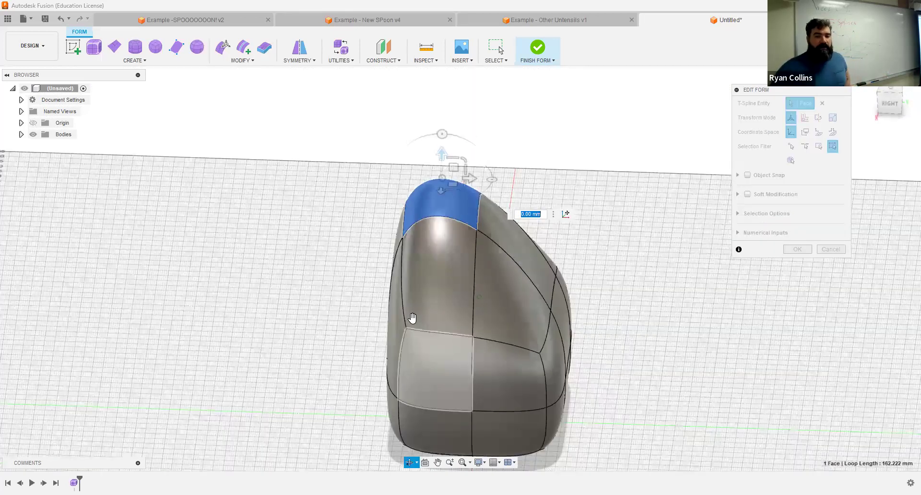
left_click_drag(442, 154, 447, 141)
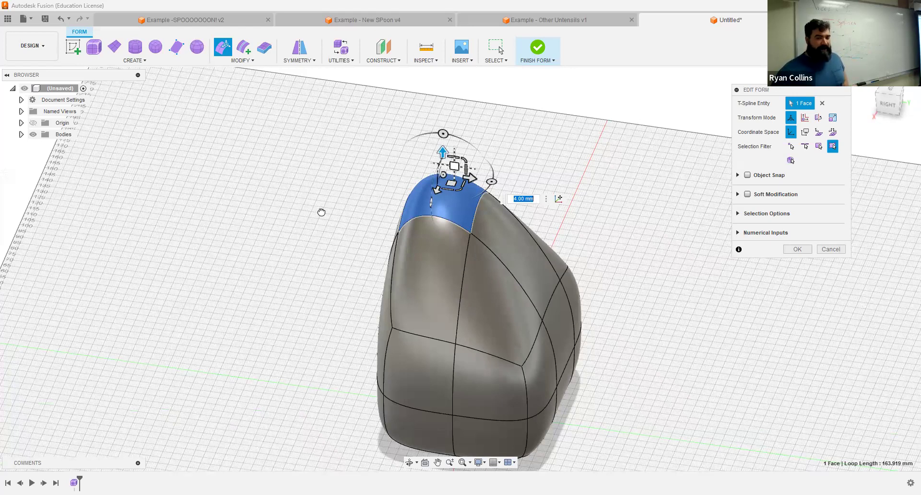
- Try rotating the raised top face, then stretch it by scaling with successive factors of about 1.9, 2.5 and 2.0
left_click_drag(454, 166, 398, 139)
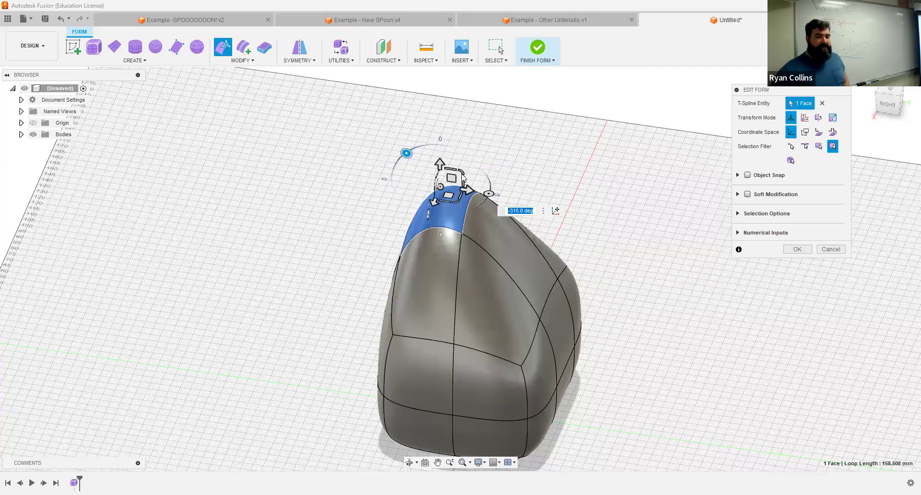
mouse_move(461, 171)
left_mouse_down()
mouse_move(510, 137)
mouse_move(490, 146)
mouse_move(477, 179)
mouse_move(449, 168)
left_mouse_up()
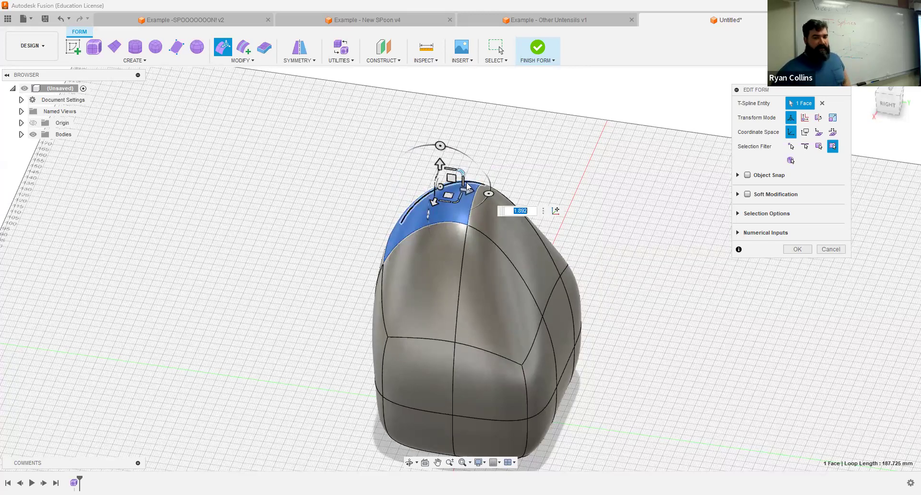
left_click_drag(462, 182, 509, 181)
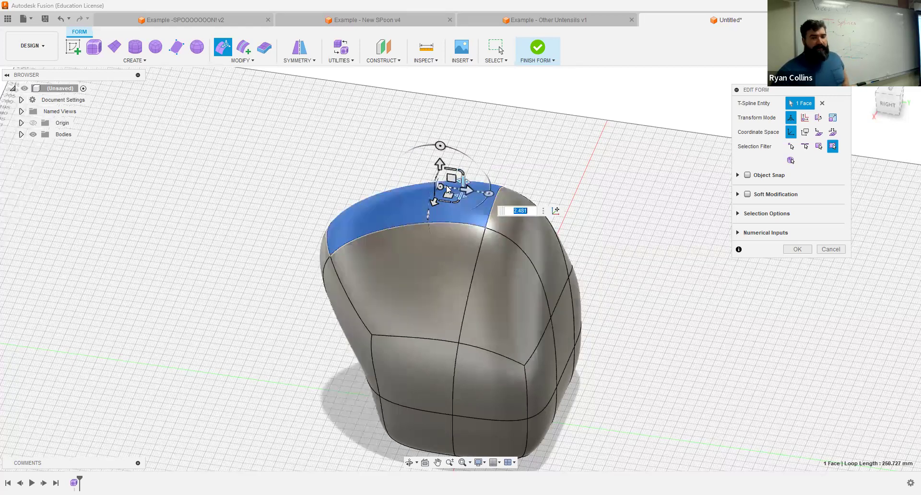
left_click_drag(465, 203, 448, 211)
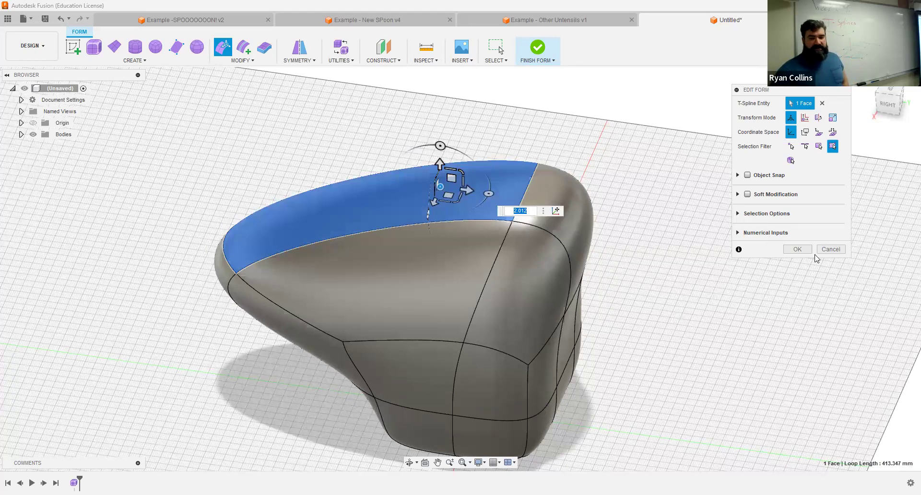
- Accept the form edits and finish the form to return to solid modelling
left_click(797, 249)
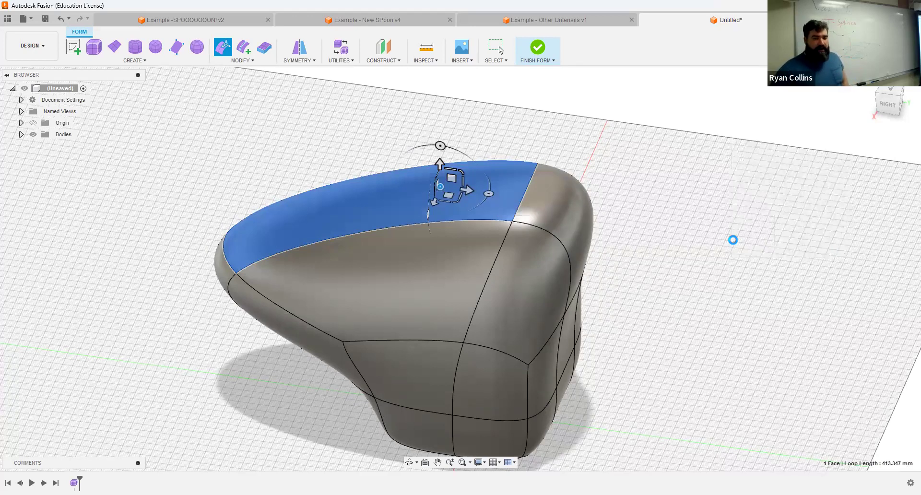
left_click(752, 224)
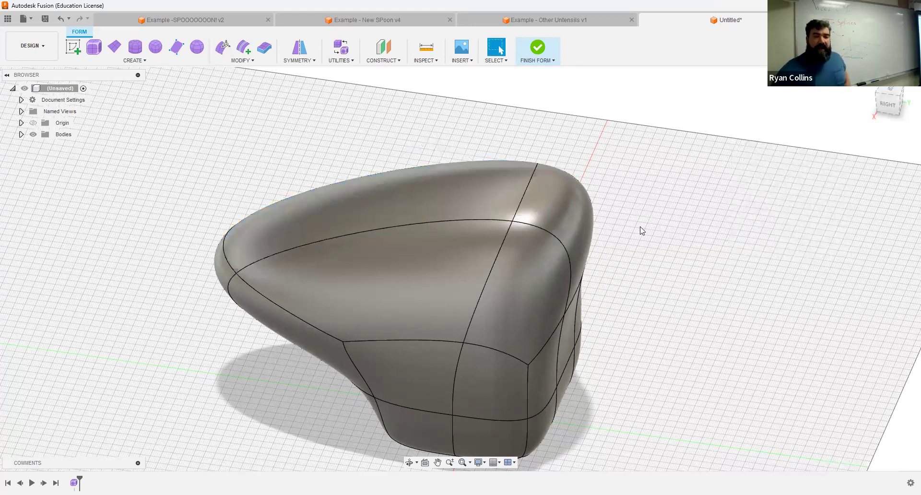
left_click(540, 50)
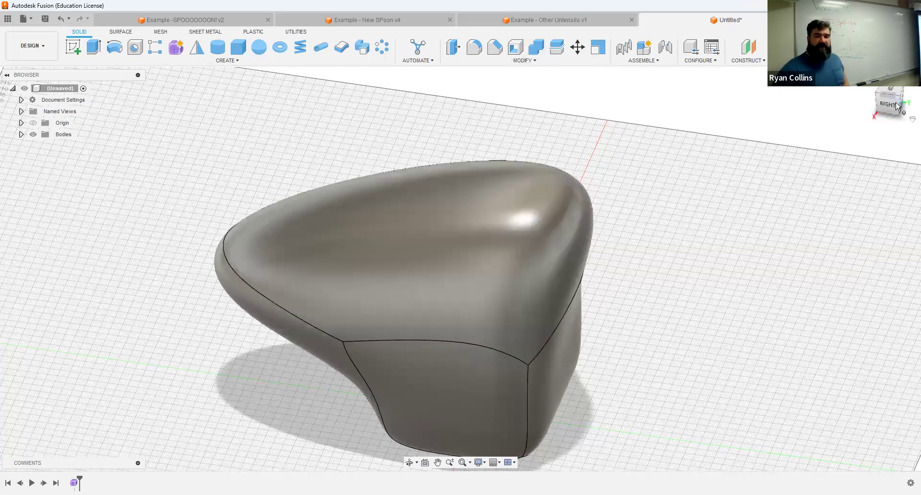
- Sketch a circle about 40 mm in diameter on the vertical XZ plane, centred above the origin within the body, and finish the sketch
mouse_move(460, 268)
middle_mouse_down("shift")
mouse_move(479, 268)
mouse_move(456, 259)
mouse_move(626, 346)
mouse_move(522, 211)
middle_mouse_up("shift")
scroll(625, 345, "down", 3)
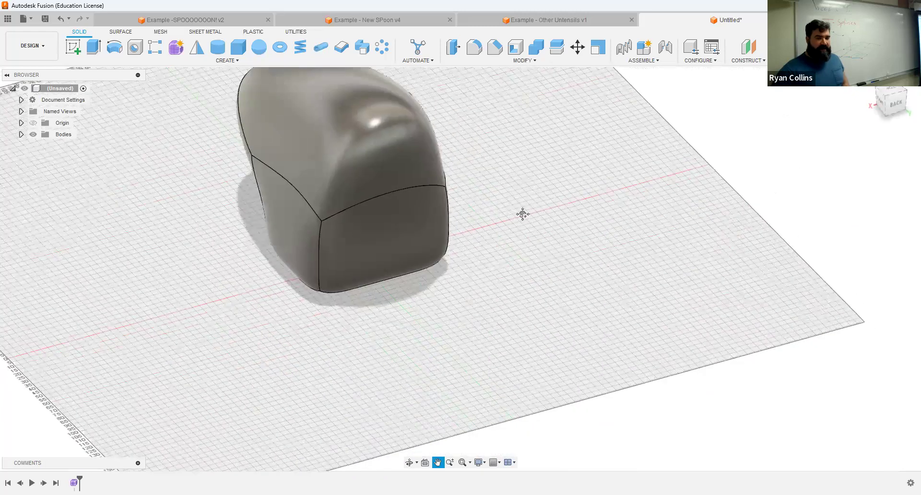
left_click(75, 48)
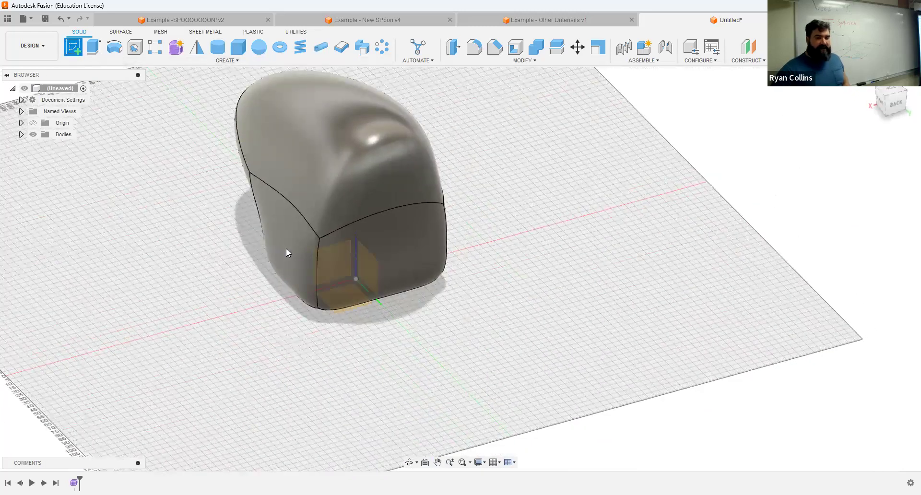
left_click(323, 265)
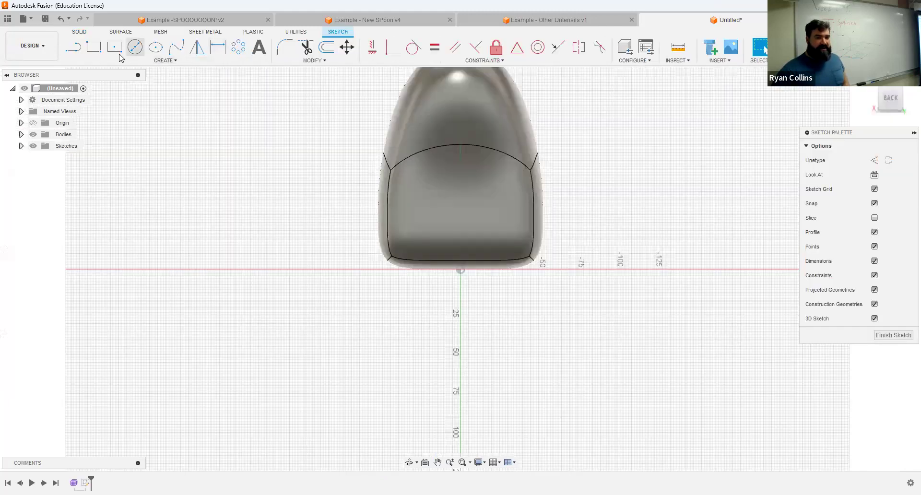
left_click(135, 47)
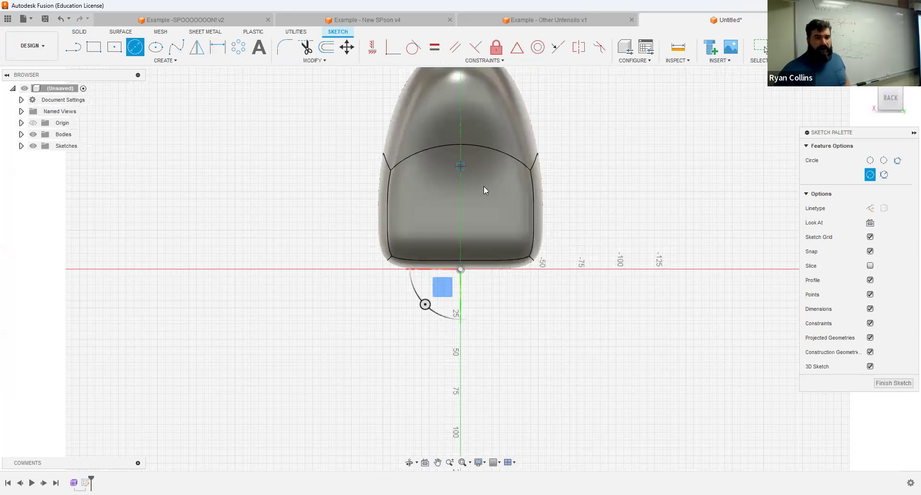
key("Escape")
left_click(792, 47)
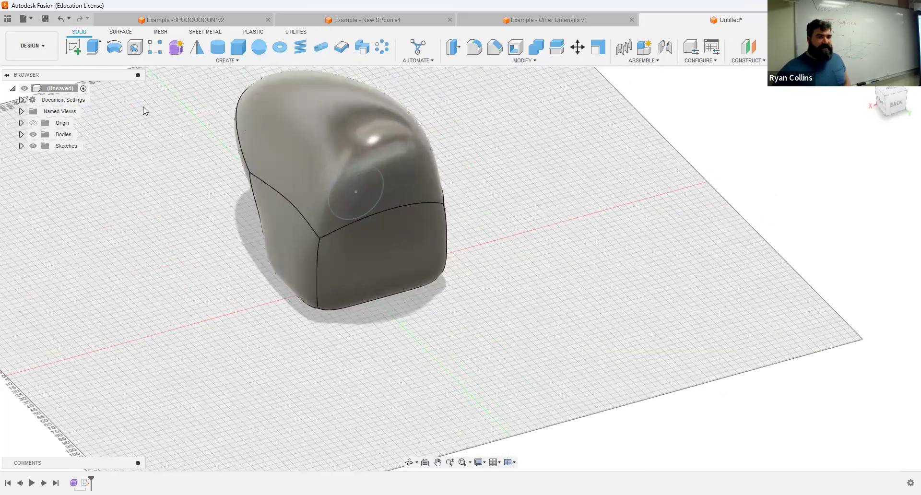
- Extrude the circle as a Symmetric cut of 202 mm through the body
left_click(96, 54)
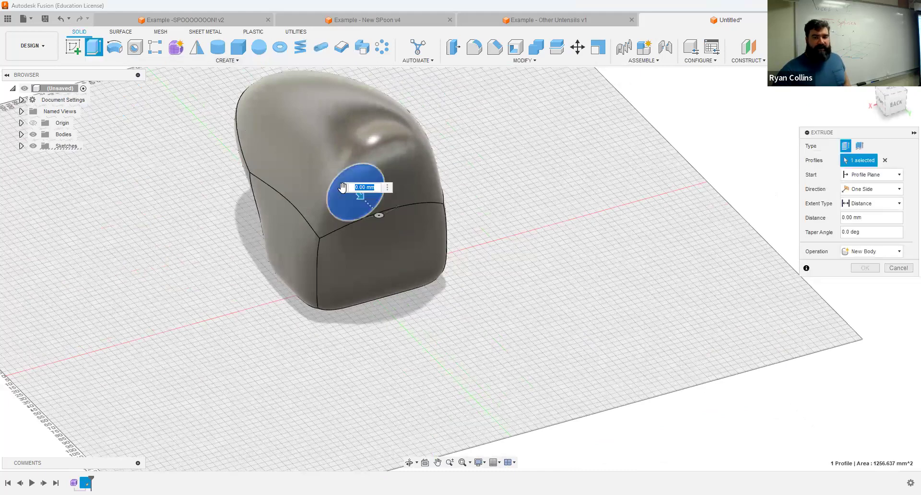
left_click(881, 190)
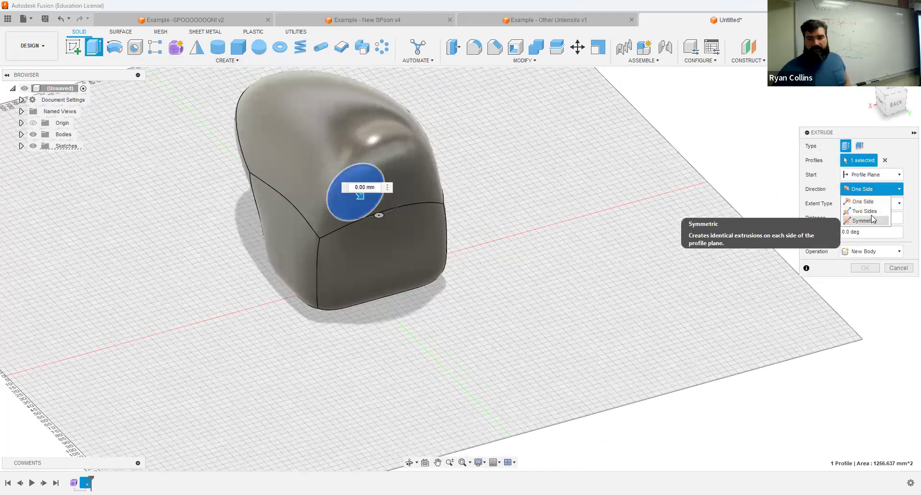
left_click(872, 210)
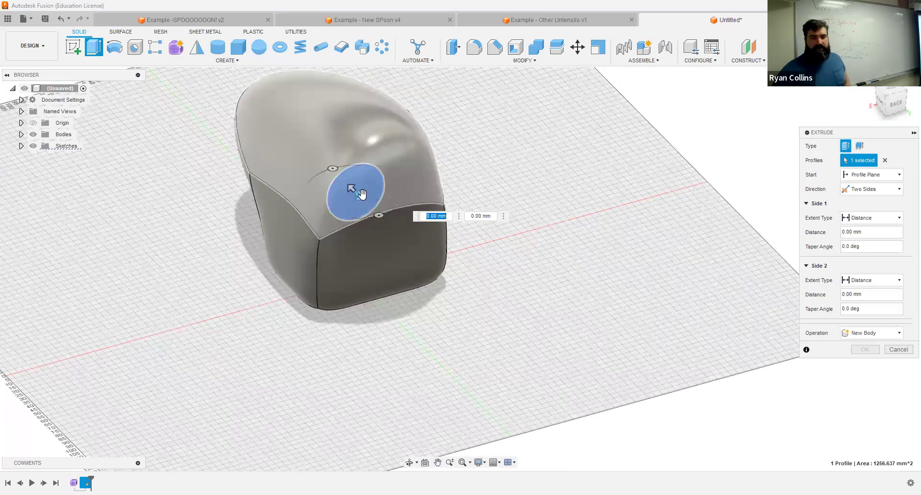
left_click(872, 191)
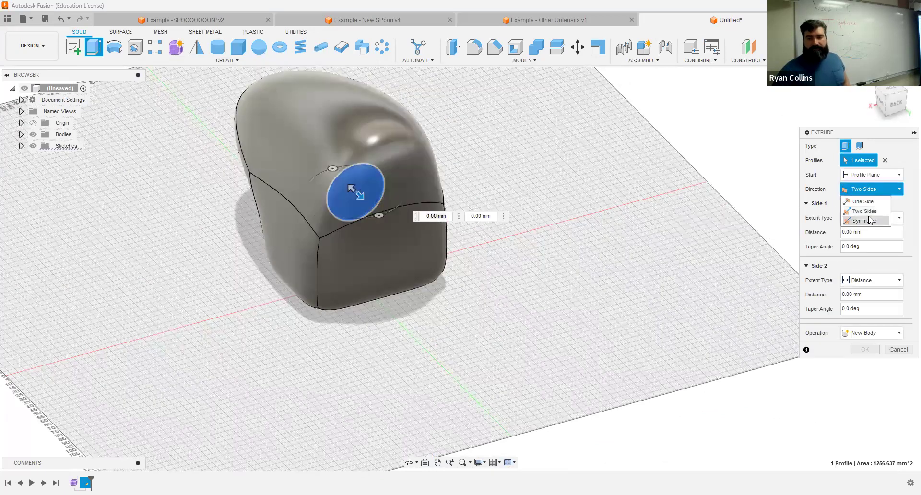
key("Return")
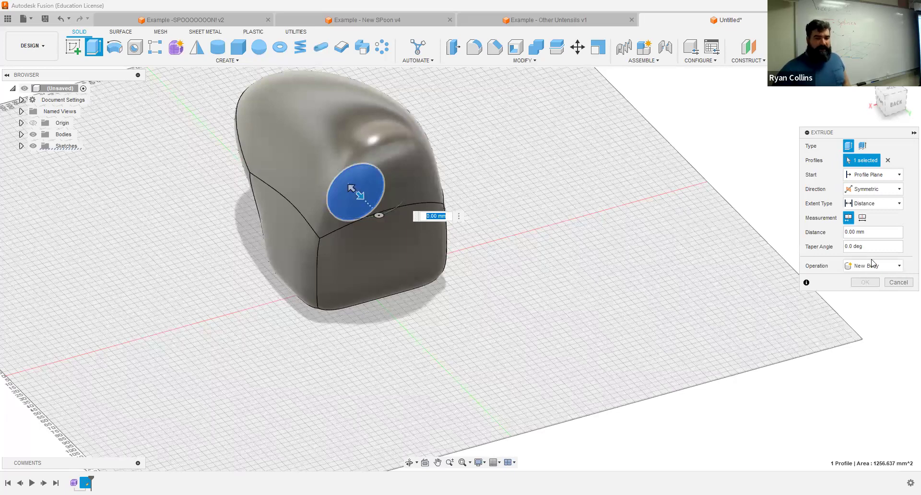
type("202")
key("Return")
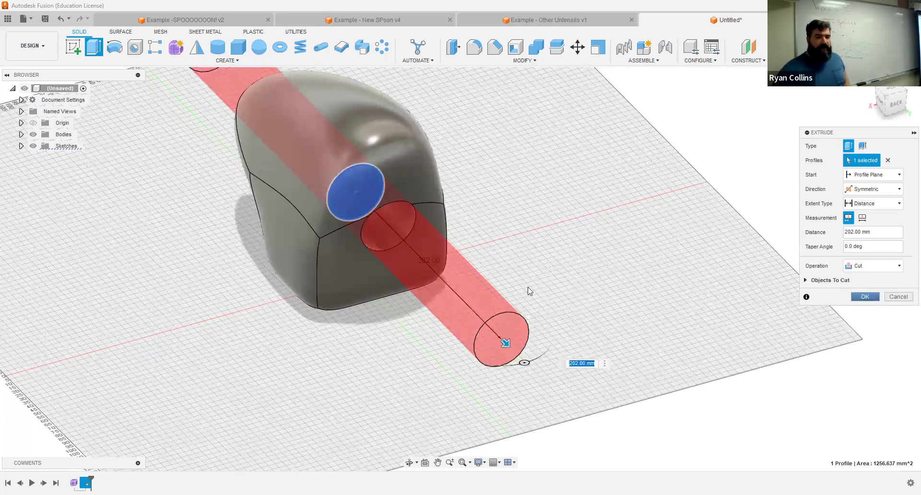
left_click(868, 298)
- Reopen the first form feature in the timeline for editing and examine the body from the side
middle_click_drag(460, 268, 460, 268, "shift")
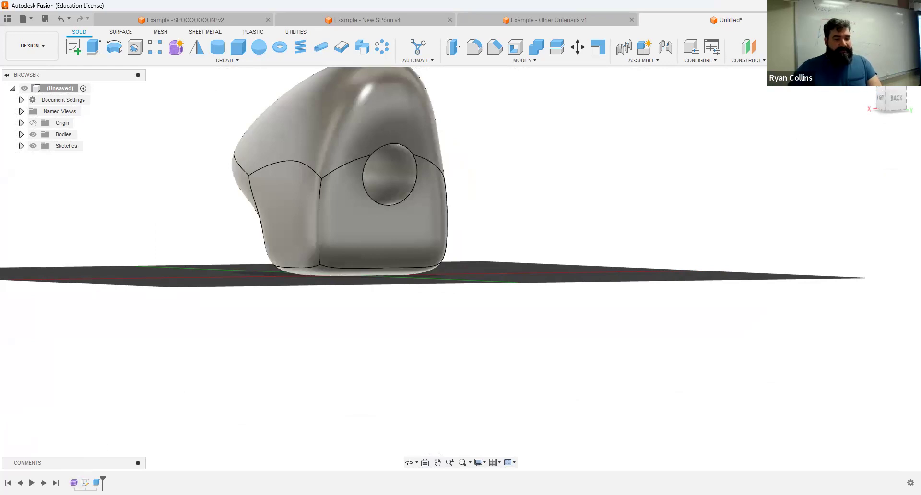
right_click(73, 483)
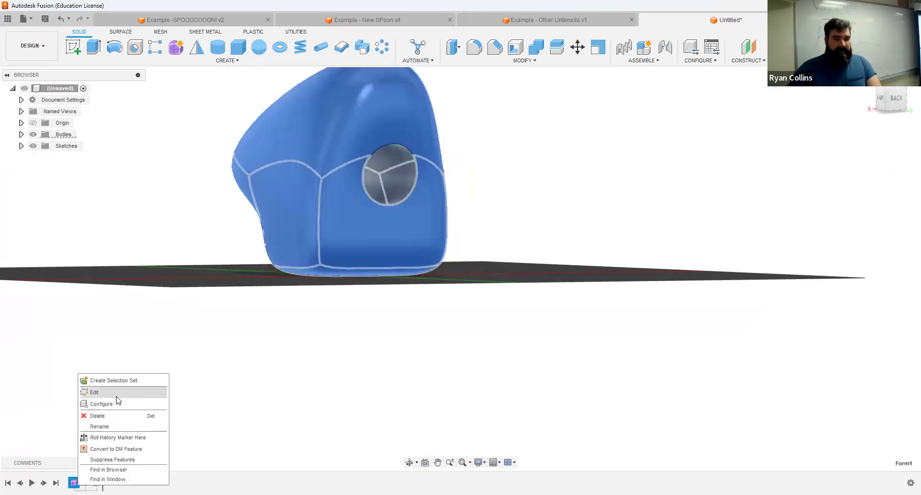
left_click(116, 394)
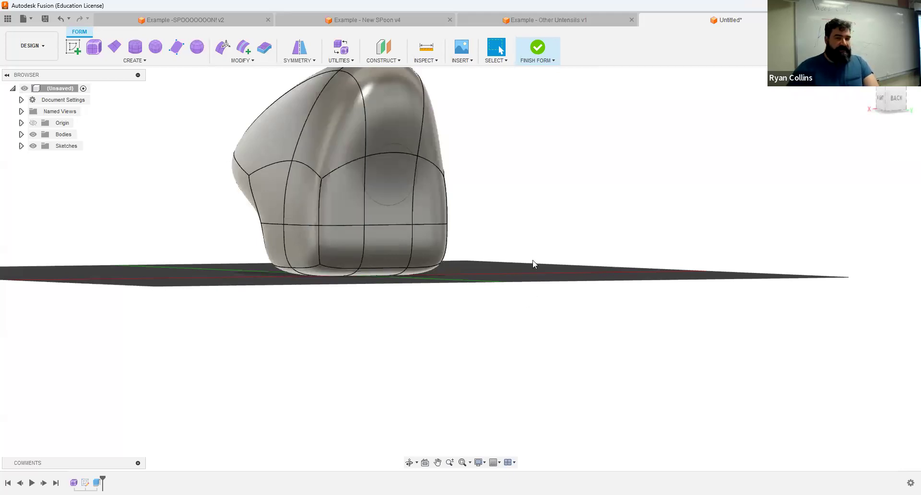
middle_click_drag(434, 142, 624, 286)
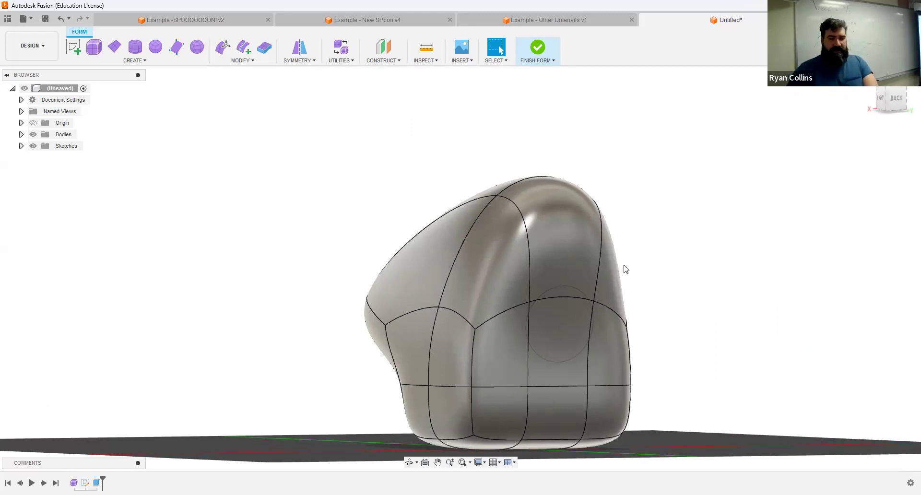
left_click(626, 268)
mouse_move(662, 288)
middle_mouse_down("shift")
mouse_move(667, 280)
mouse_move(692, 287)
mouse_move(659, 273)
middle_mouse_up("shift")
middle_click_drag(602, 217, 405, 143)
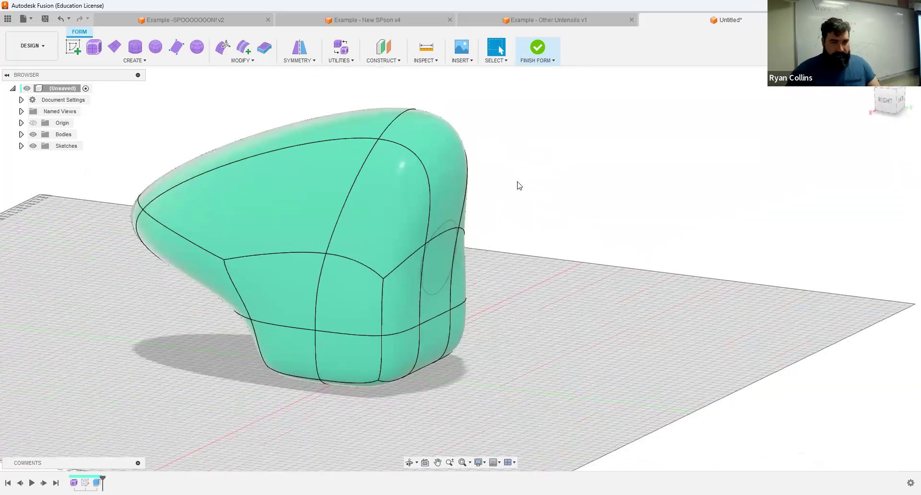
- Use Edit Form to push the central upper back face inward by 26 mm, accept the edit and clear the selection
left_click(223, 47)
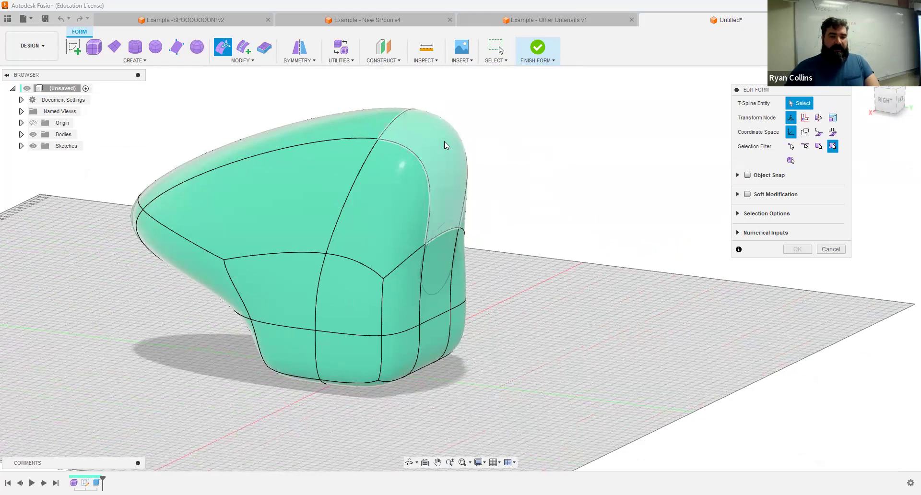
left_click(446, 187)
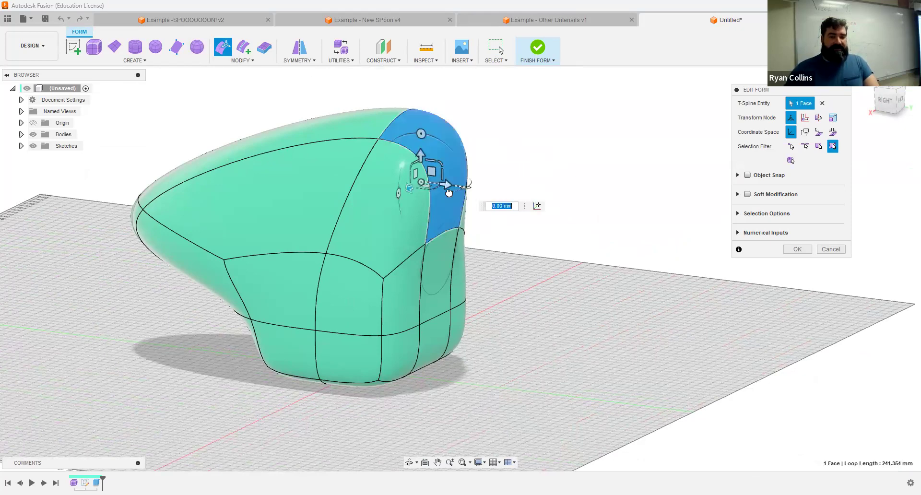
left_click_drag(582, 204, 581, 202)
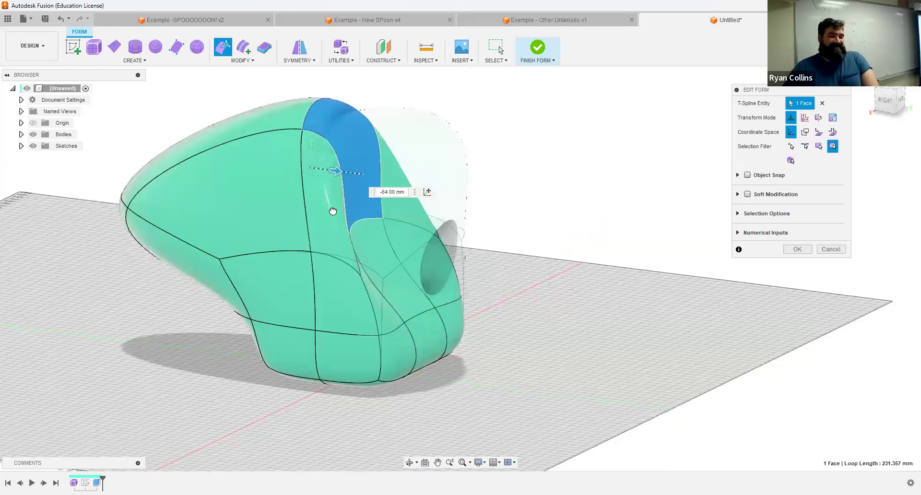
left_click_drag(332, 212, 356, 198)
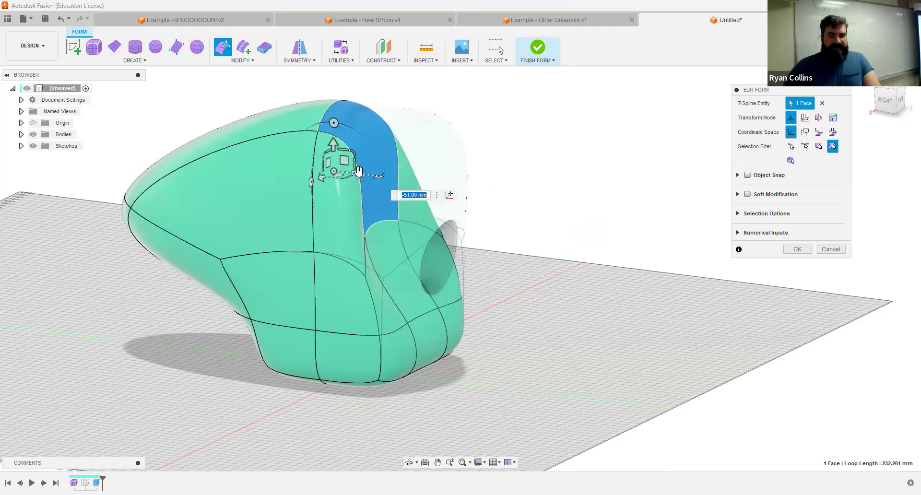
left_click_drag(358, 171, 406, 179)
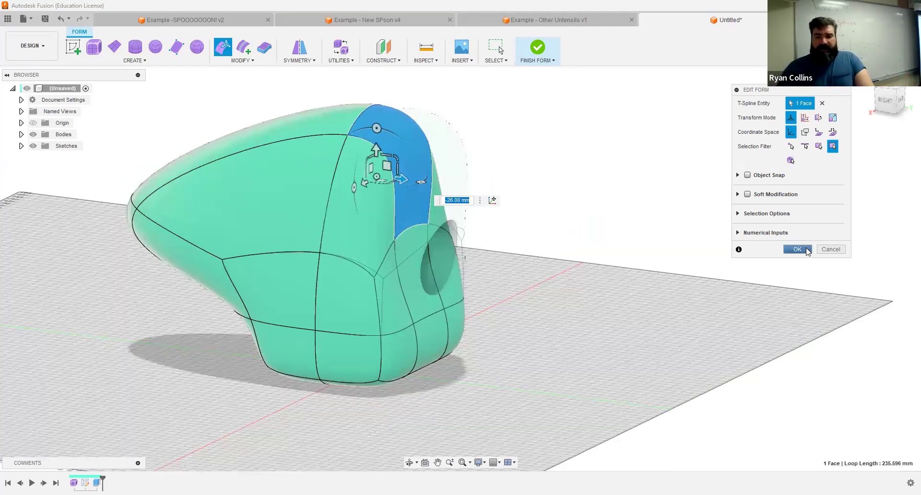
middle_click_drag(617, 217, 592, 211, "shift")
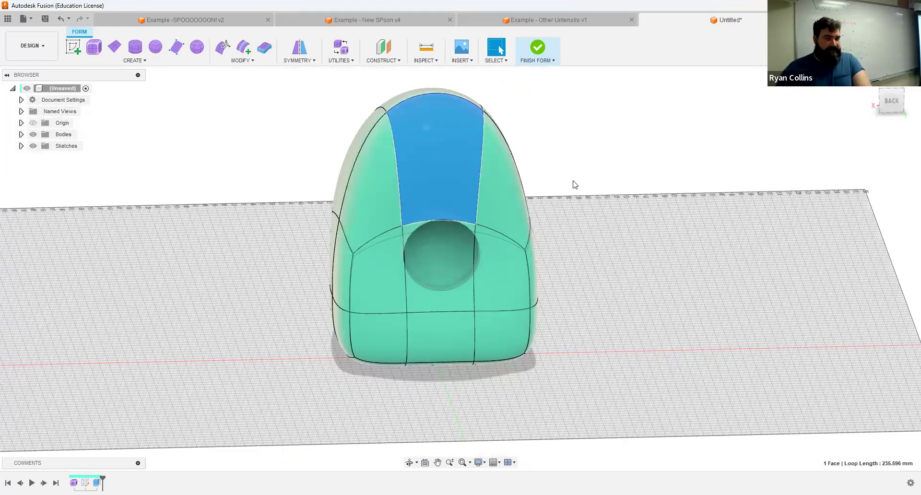
left_click(286, 169)
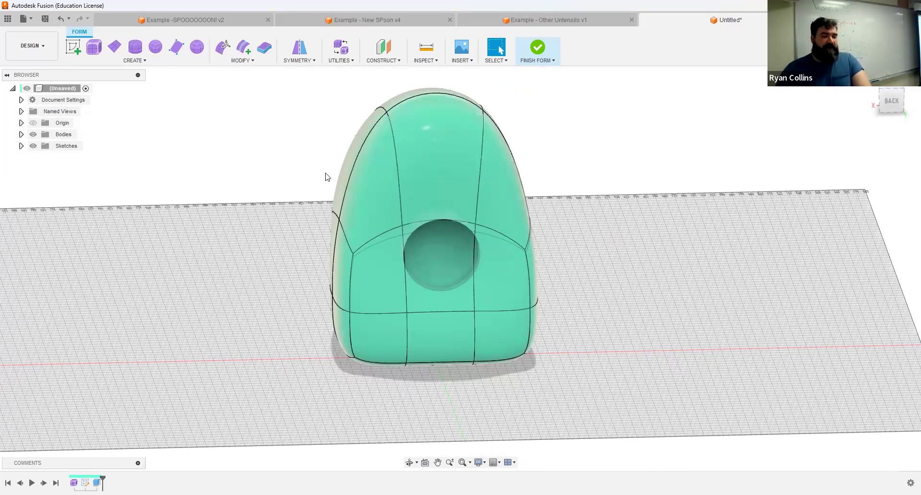
- Apply Mirror - Internal symmetry to the form using the two matching upper faces on either side of the central back face
left_click(303, 61)
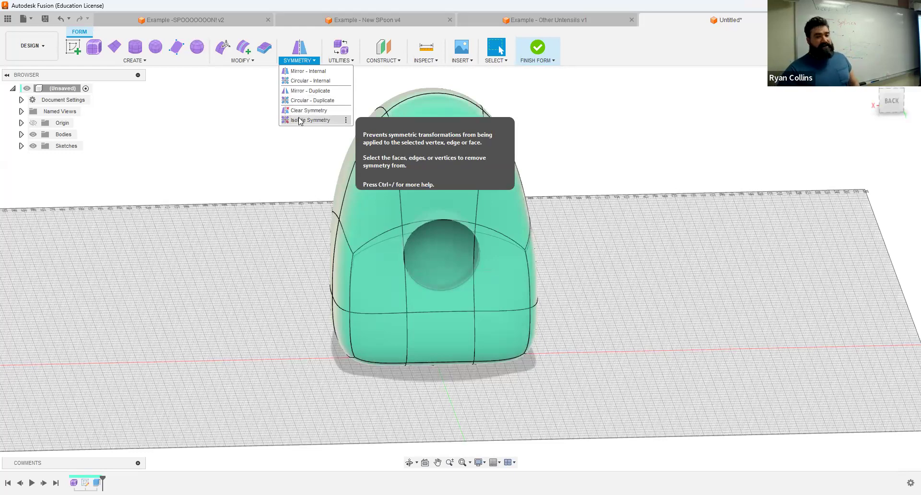
left_click(300, 47)
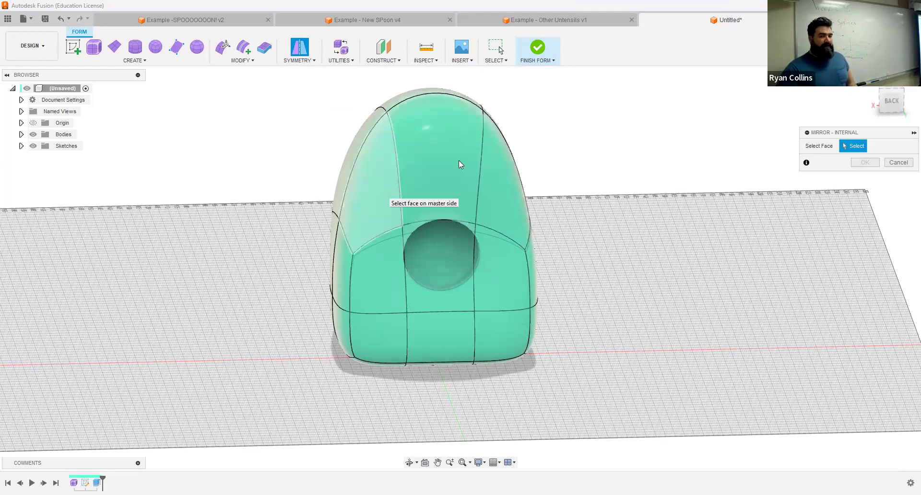
left_click(361, 206)
left_click(498, 188)
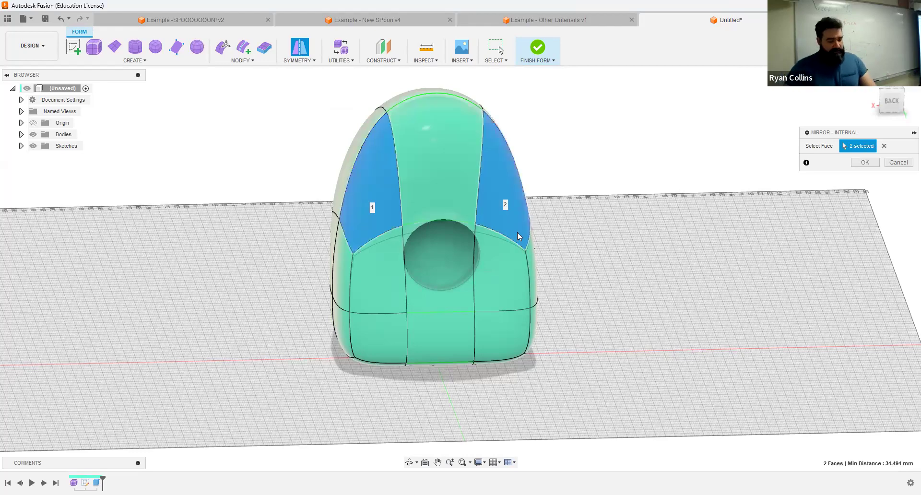
middle_click_drag(517, 232, 395, 142, "shift")
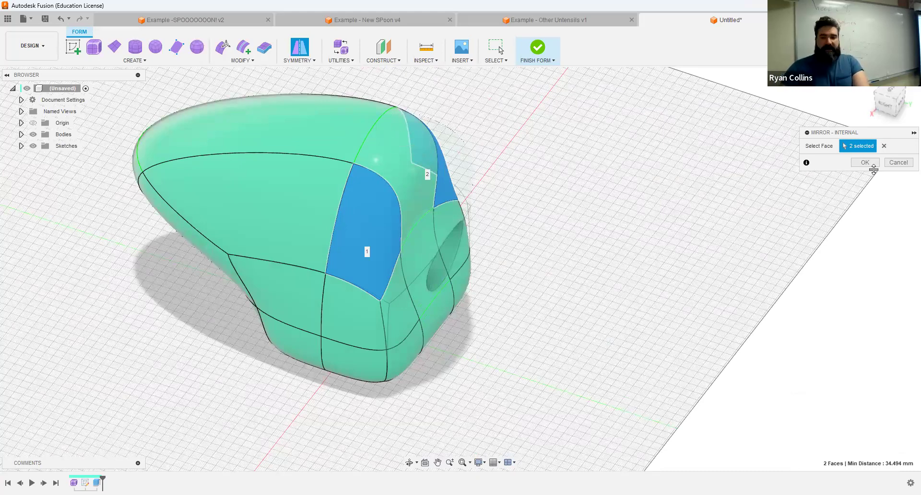
key("Escape")
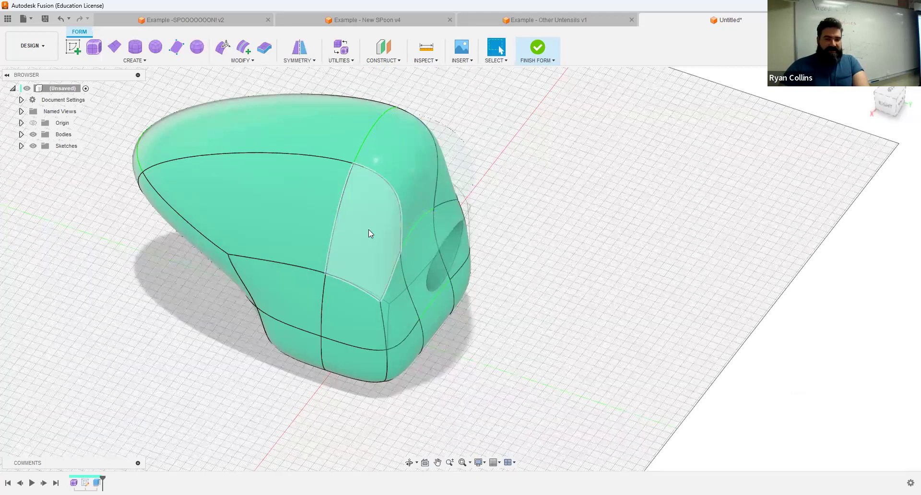
- Edit the upper back side face with Edit Form and pull it sideways, away from the body, by about 94 mm
left_click(368, 229)
left_click(223, 46)
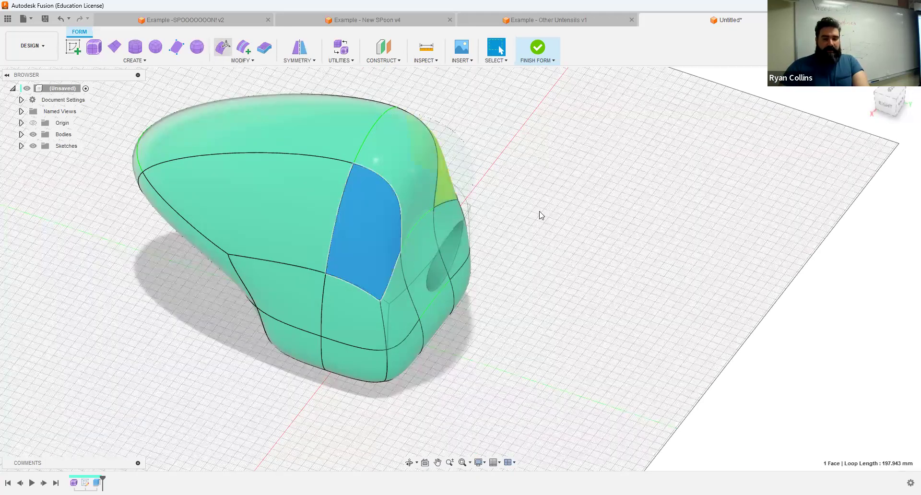
middle_click_drag(496, 207, 508, 190, "shift")
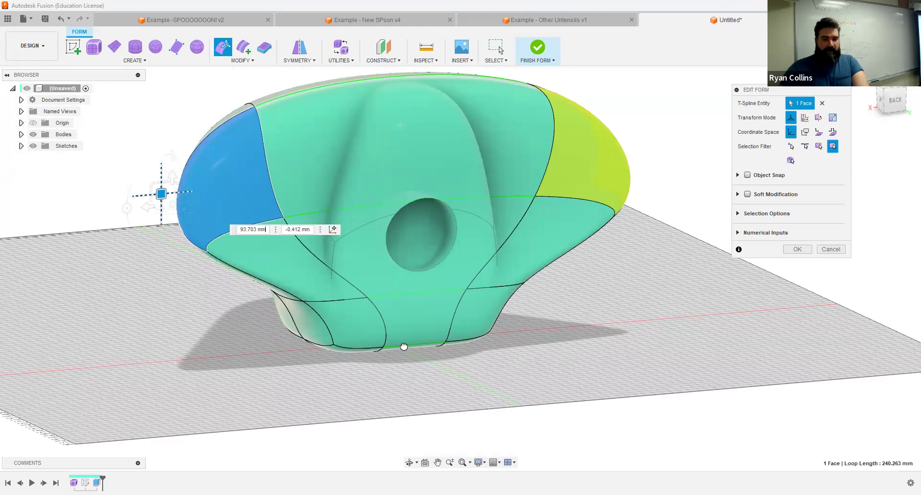
- Move the selected side face 97 mm towards the back and rotate it by -15 degrees
middle_click_drag(320, 350, 355, 351, "shift")
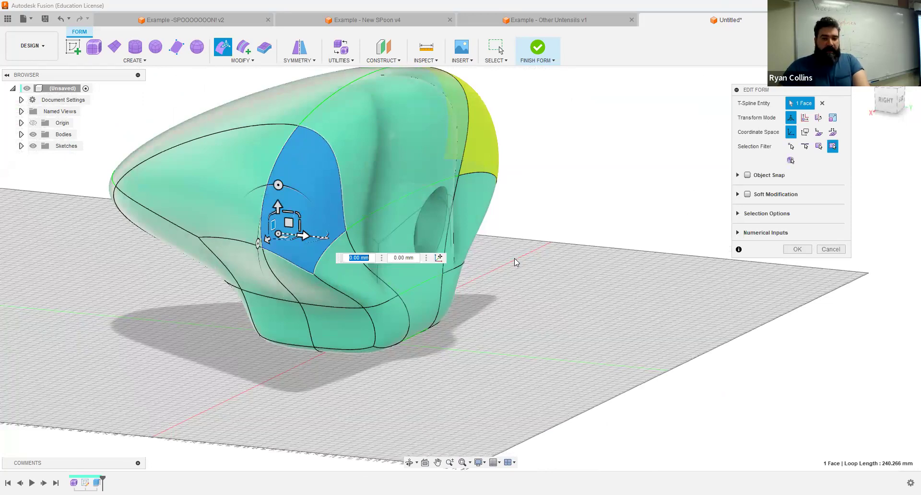
left_click_drag(514, 258, 649, 348)
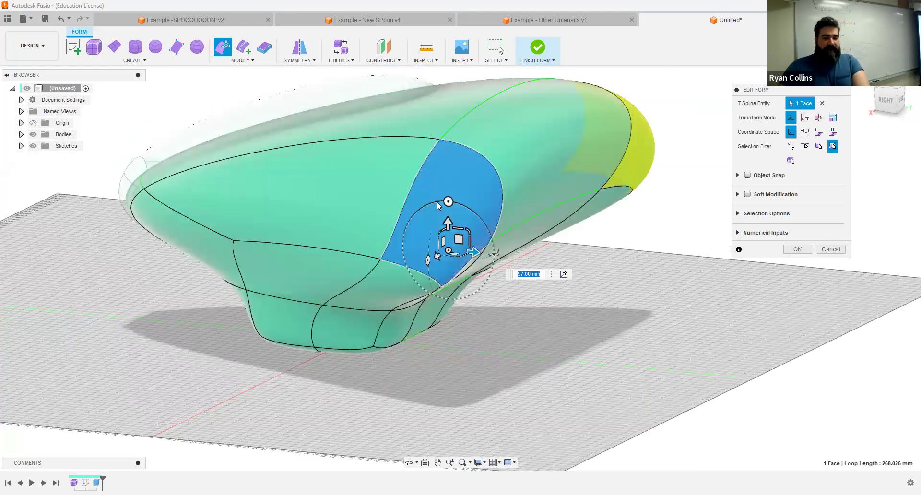
left_click_drag(448, 201, 464, 200)
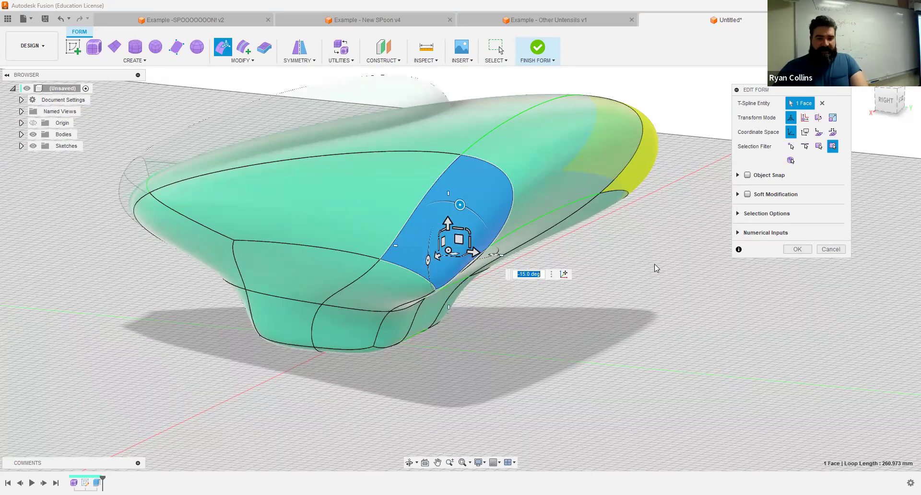
- Select the lower front side face beside the hole and pull it outward 169 mm to form an arm
middle_click_drag(391, 216, 398, 196, "shift")
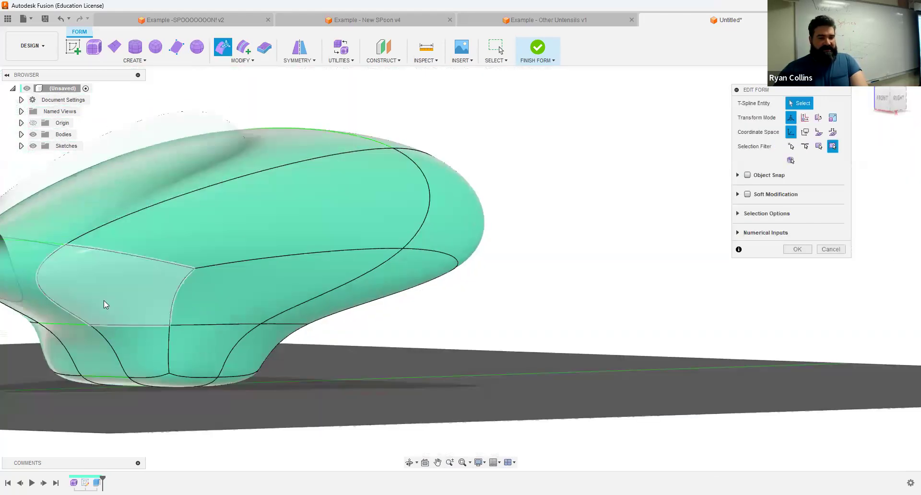
mouse_move(504, 343)
middle_mouse_down("shift")
mouse_move(557, 324)
mouse_move(464, 349)
mouse_move(495, 355)
middle_mouse_up("shift")
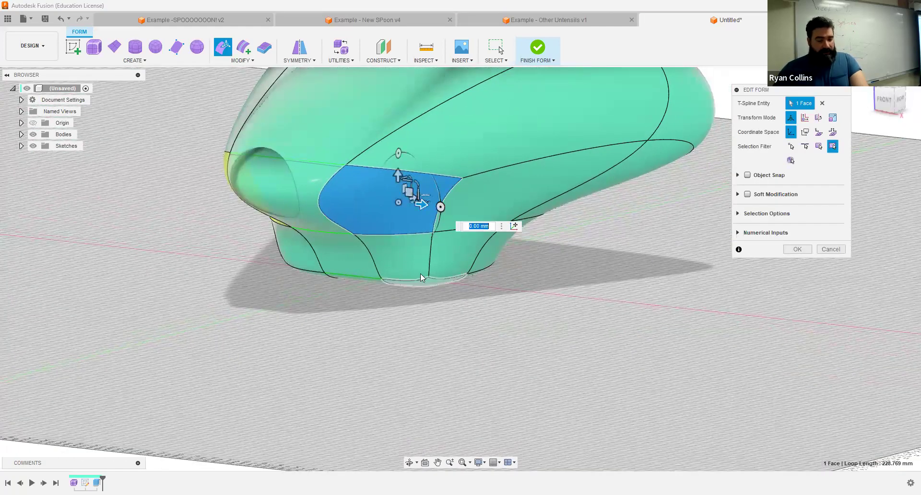
left_click_drag(421, 205, 519, 220)
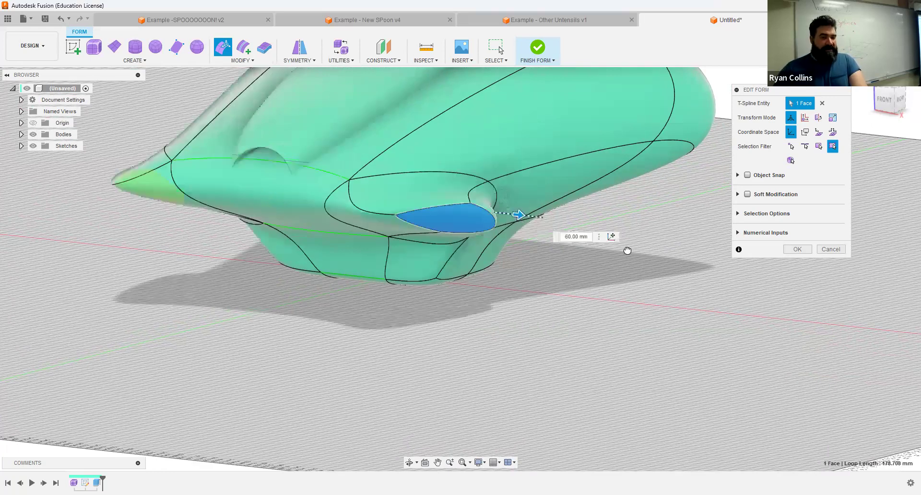
left_click_drag(687, 325, 686, 324)
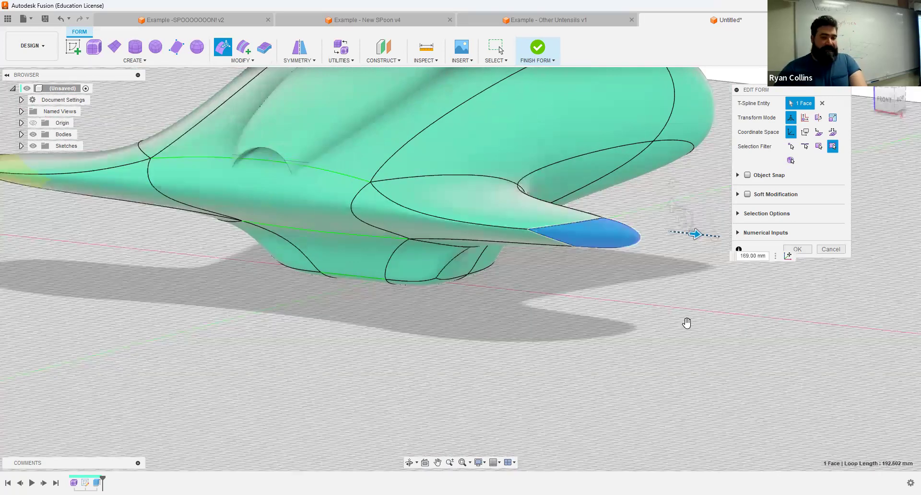
- Shift the arm's end face towards the front and rotate it 310 degrees
middle_click_drag(518, 300, 487, 318, "shift")
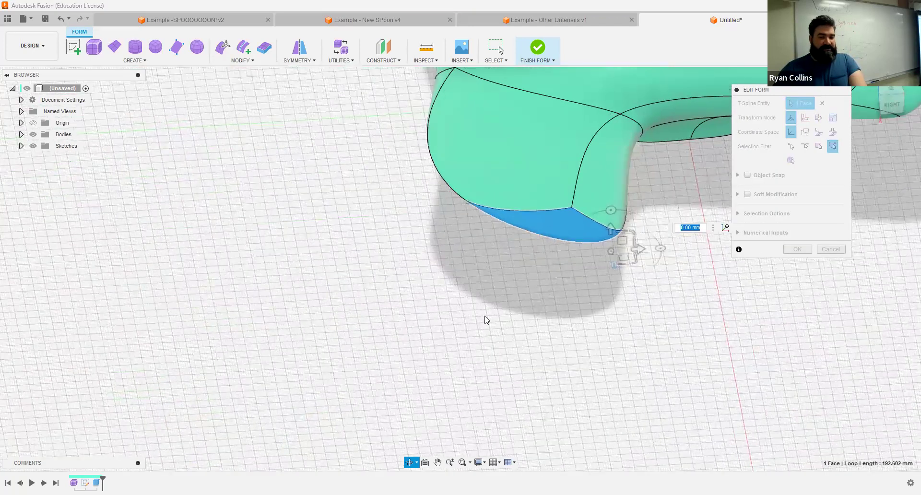
left_click_drag(625, 255, 516, 299)
mouse_move(477, 336)
middle_mouse_down("shift")
mouse_move(497, 333)
mouse_move(476, 339)
middle_mouse_up("shift")
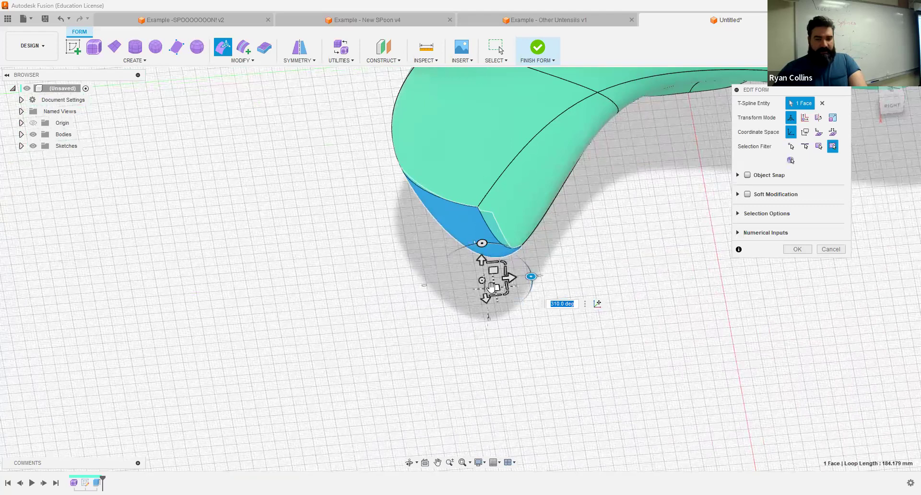
- Extrude the arm's end face twice to add two segments, offsetting the first by 29.903 mm and -74.265 mm
left_click_drag(491, 287, 356, 335)
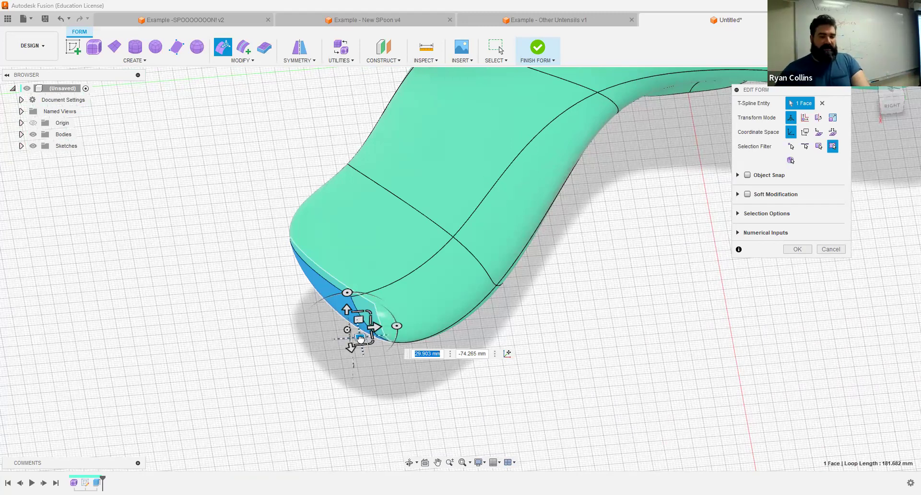
left_click_drag(360, 337, 119, 391, "alt")
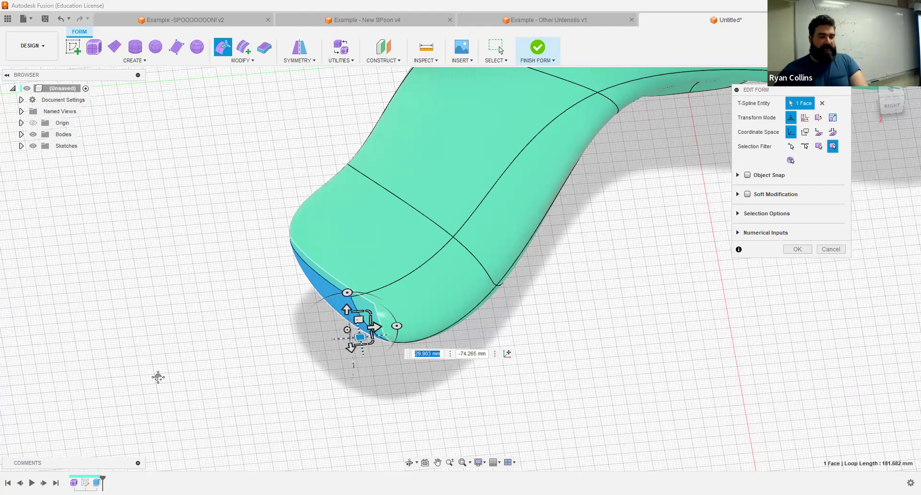
scroll(607, 256, "down", 5)
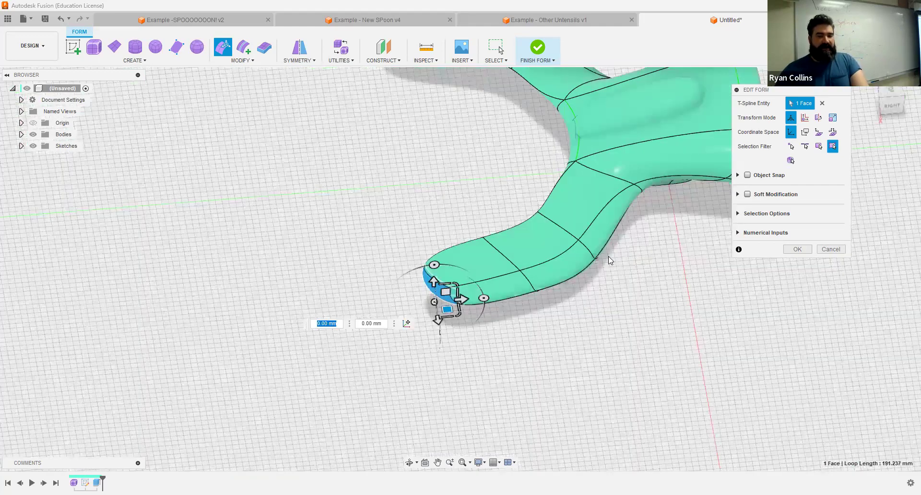
- Scale the arm's end face vertically by a factor of about 3.98
middle_click_drag(489, 320, 508, 273, "shift")
middle_click_drag(468, 293, 457, 305, "shift")
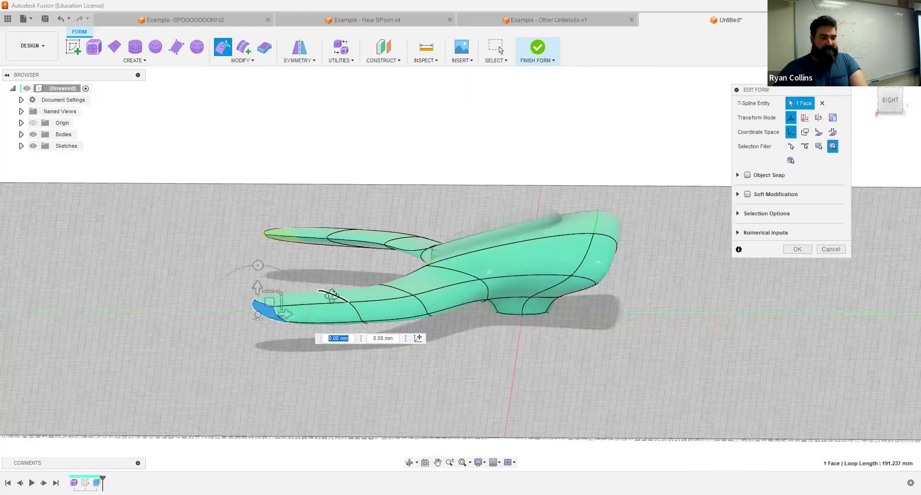
scroll(371, 318, "down", 2)
middle_click_drag(371, 318, 382, 328, "shift")
scroll(382, 328, "up", 5)
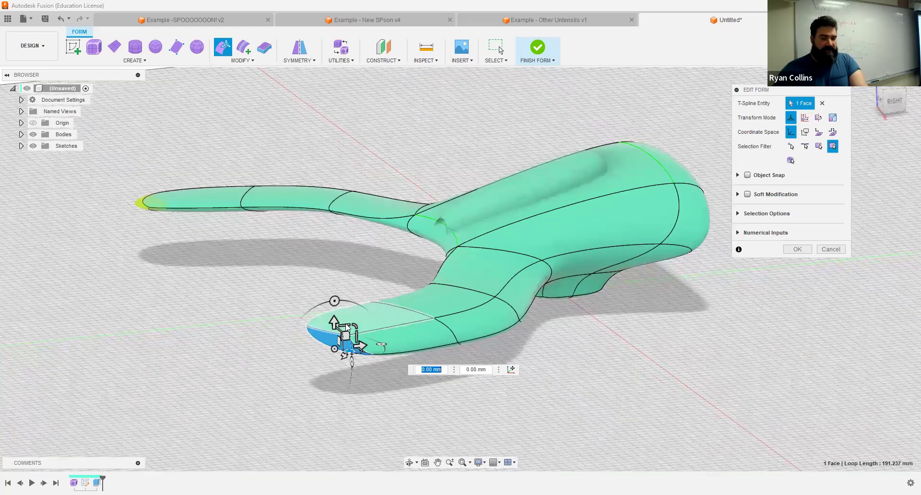
left_click_drag(346, 326, 382, 169)
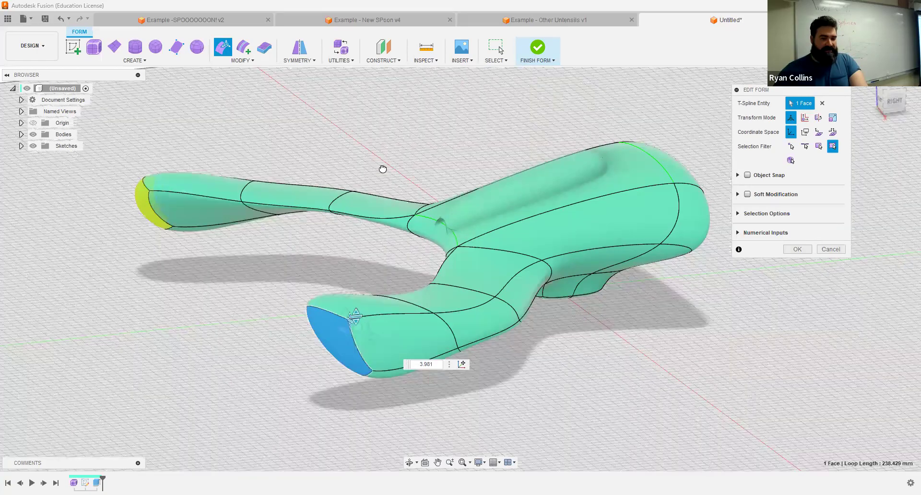
- Rotate the arm's end face 5 degrees, accept the edits and finish the form
middle_click_drag(296, 335, 240, 380, "shift")
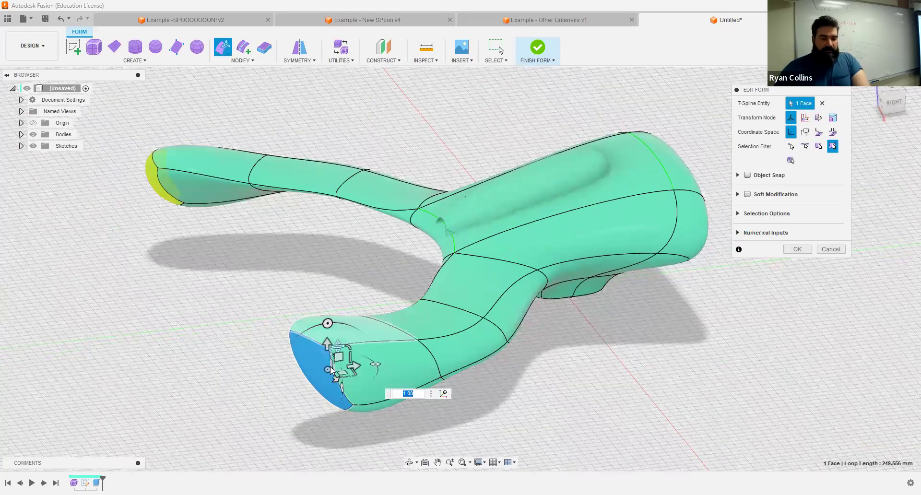
left_click_drag(589, 344, 581, 326)
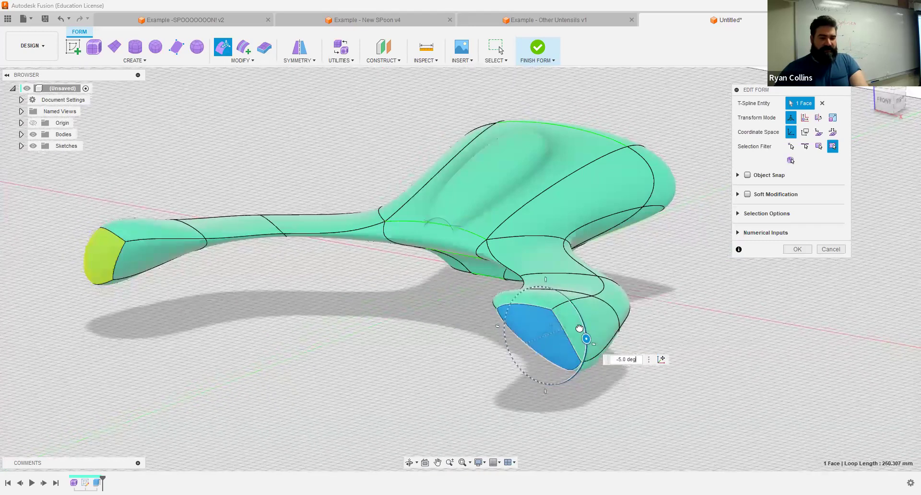
left_click_drag(579, 346, 581, 354)
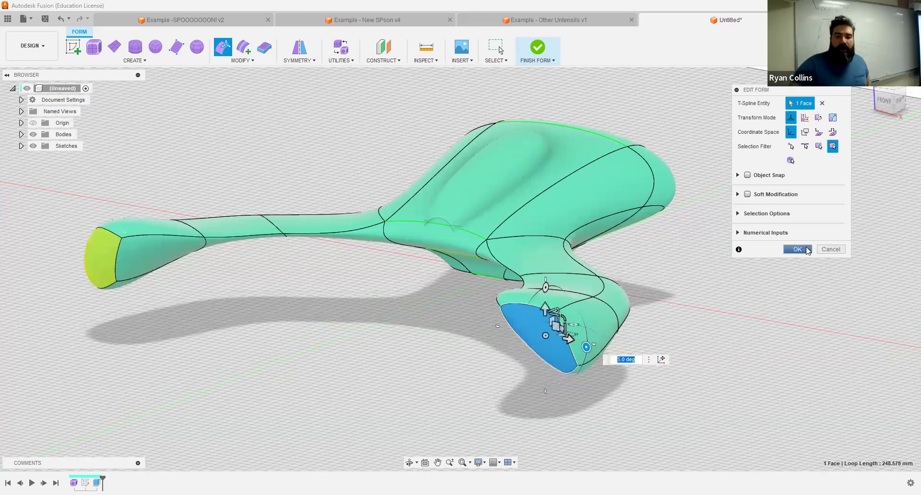
left_click(808, 251)
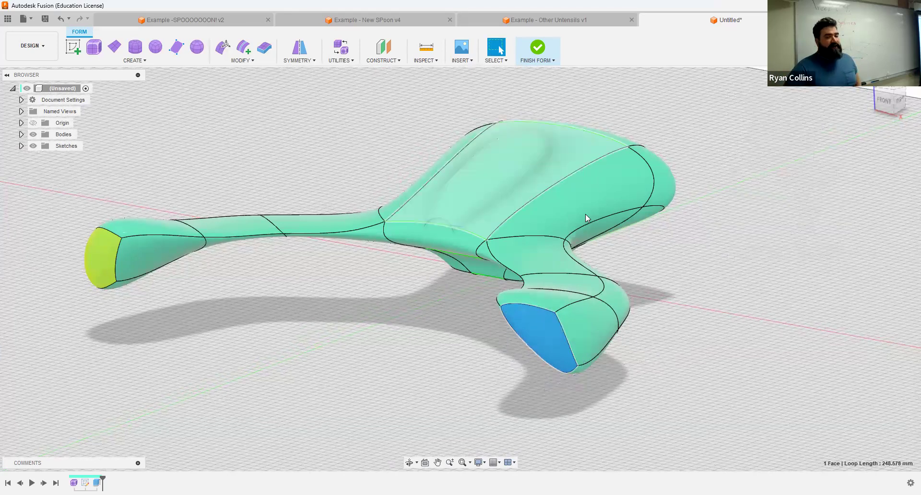
left_click(538, 48)
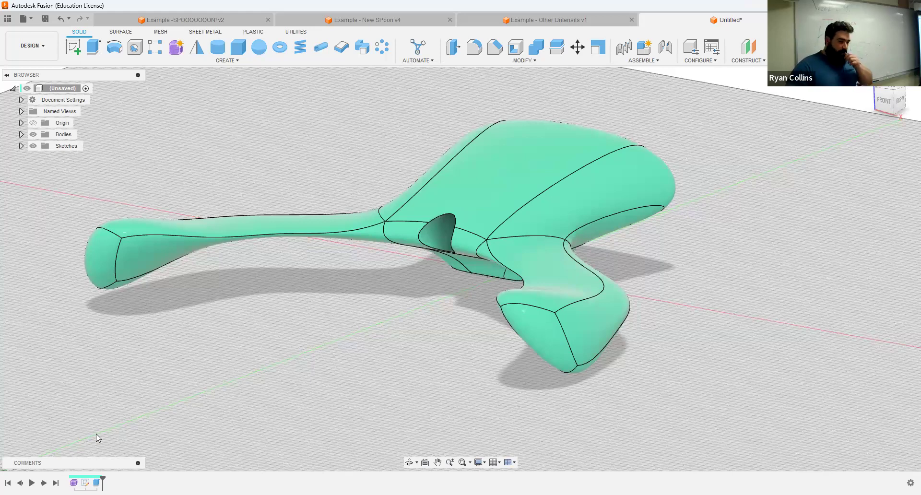
- Reopen the finished T-Spline form from the design history for editing
right_click(74, 482)
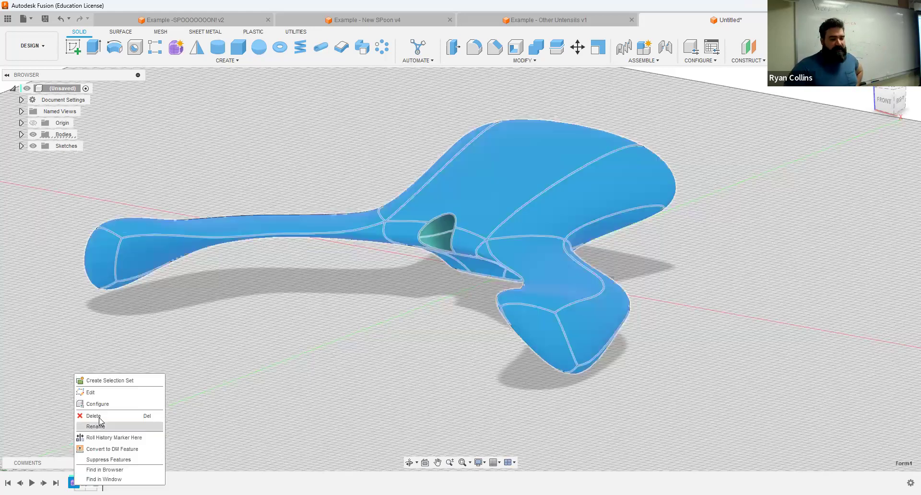
left_click(104, 395)
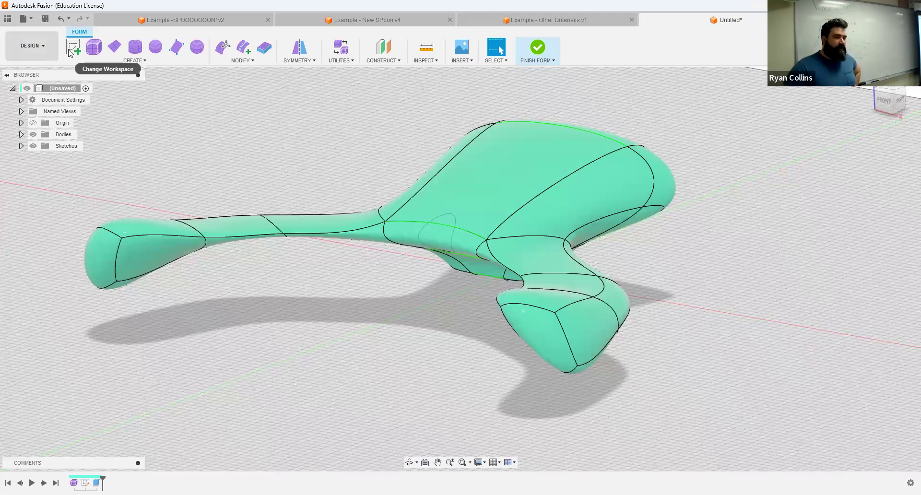
left_click(93, 50)
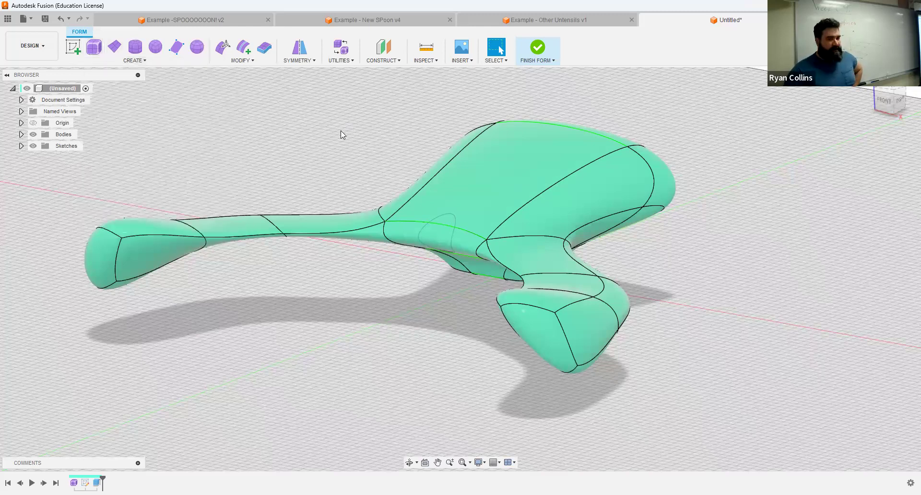
- Switch the T-Spline body to Box Display and examine its blocky shape from the right and back
left_click(345, 61)
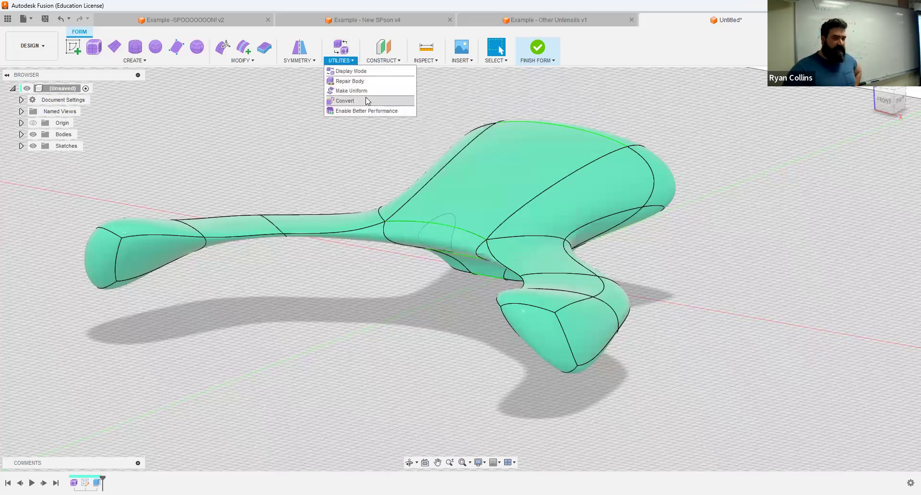
left_click(345, 50)
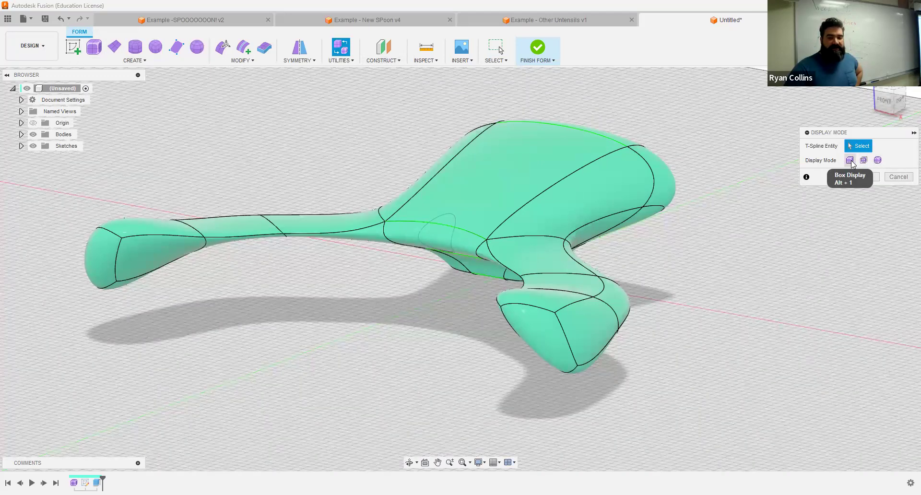
left_click(849, 161)
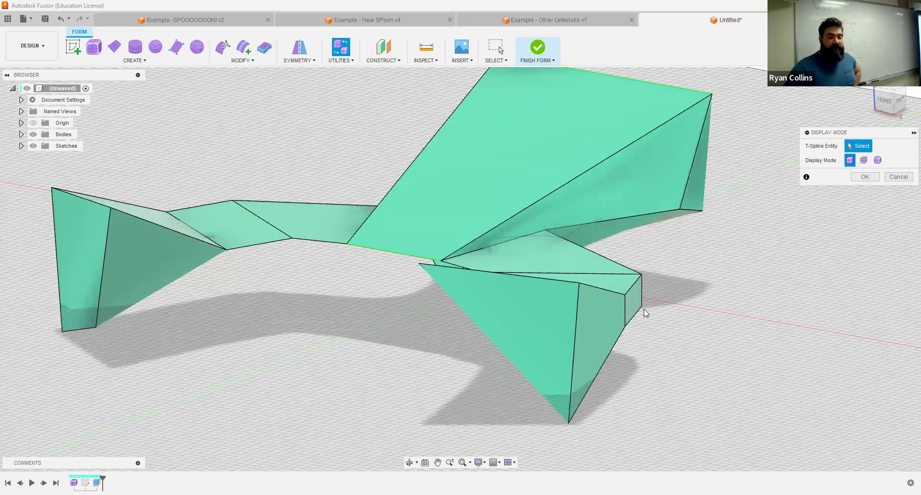
middle_click_drag(641, 286, 612, 261, "shift")
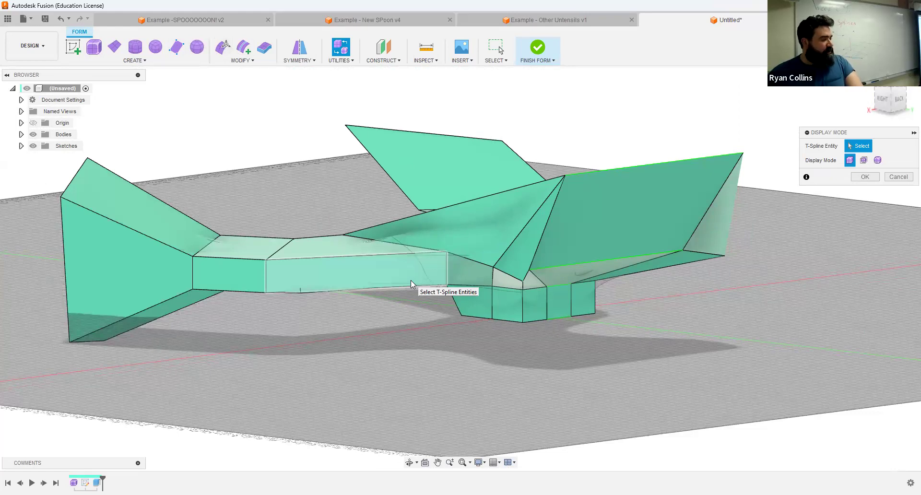
- Set the T-Spline body's display mode to the smooth shape surrounded by its control frame
left_click(863, 159)
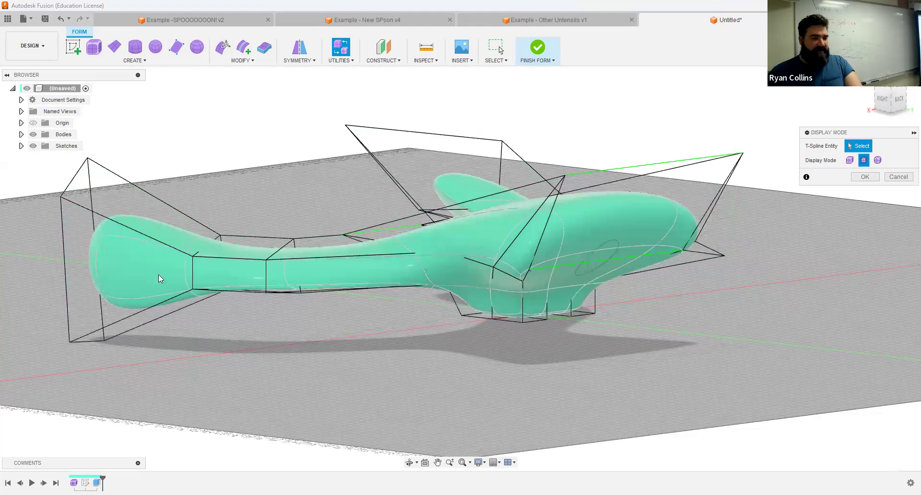
middle_click_drag(246, 308, 137, 194, "shift")
middle_click_drag(188, 220, 245, 213)
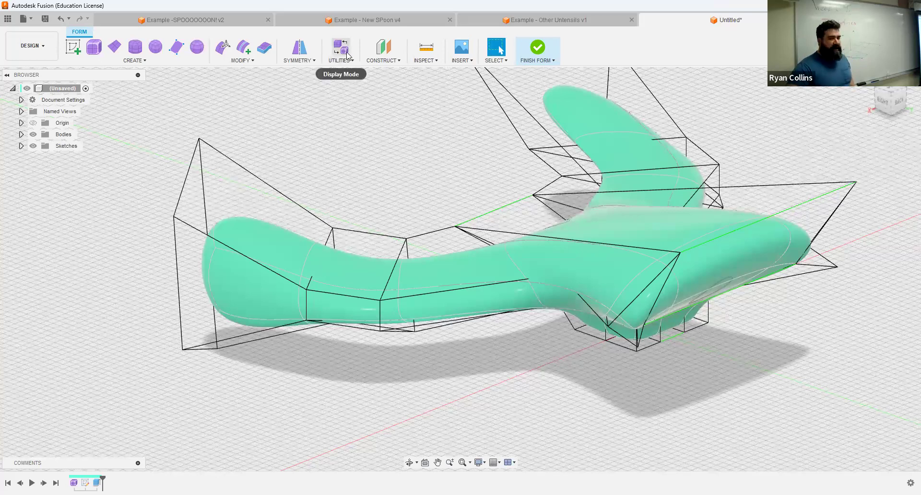
- Extrude the back-facing side face at the arm's end outward in Edit Form and accept the change
left_click(222, 47)
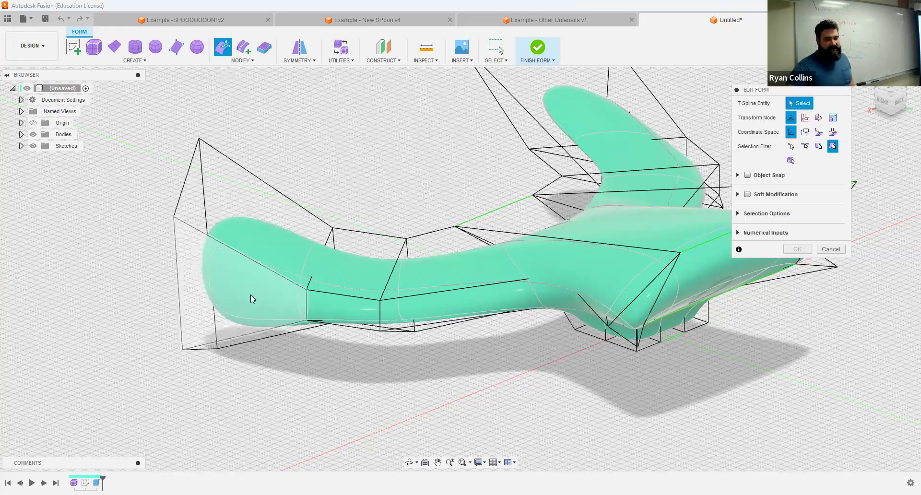
left_click(224, 304)
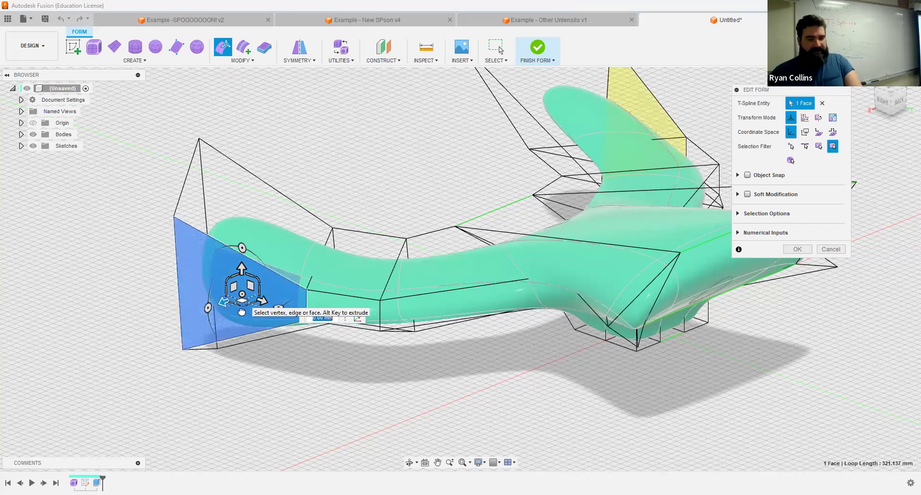
left_click_drag(240, 358, 241, 411, "alt")
middle_click_drag(331, 346, 400, 346, "shift")
left_click(796, 249)
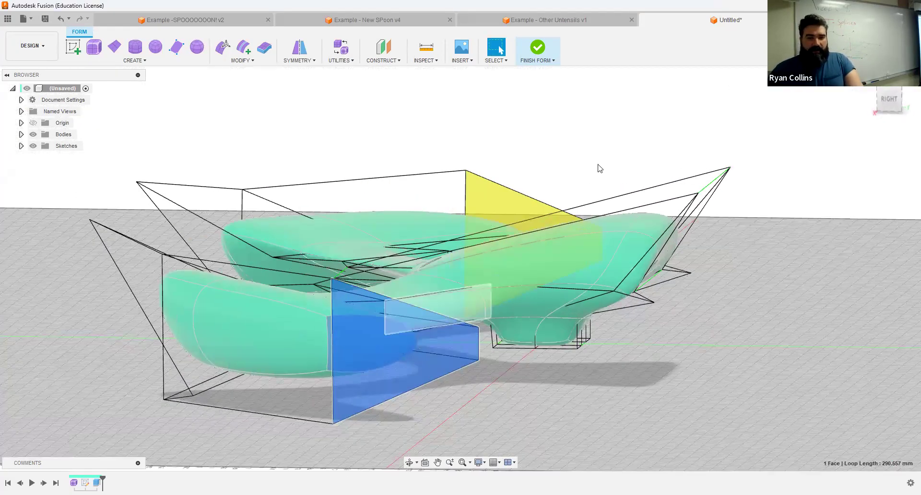
- Return the T-Spline body to smooth display without the control frame
left_click(338, 48)
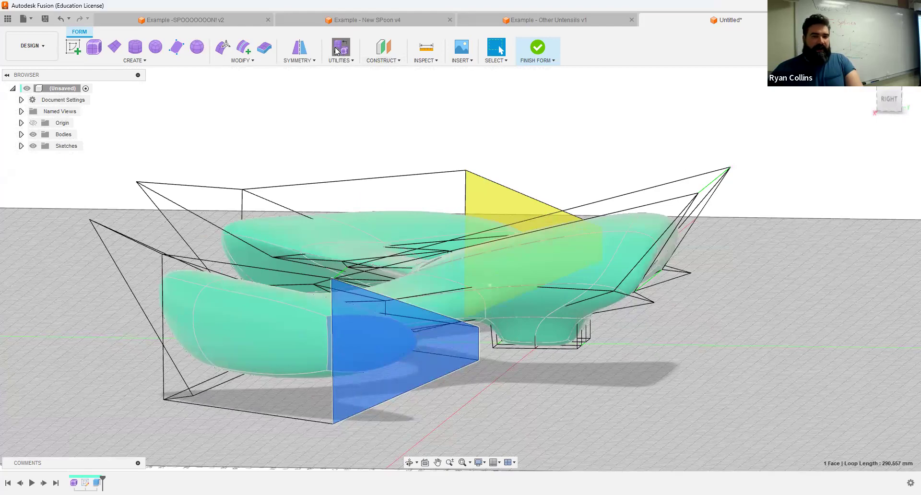
left_click(878, 160)
middle_click_drag(725, 273, 684, 280, "shift")
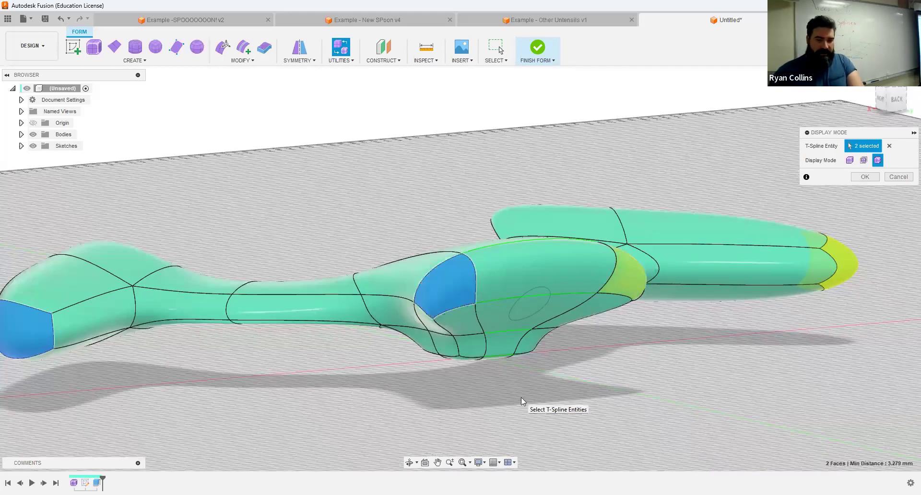
- Delete the extruded arm's end face and the central body's corner face, leaving open holes on both mirrored sides
key("Delete")
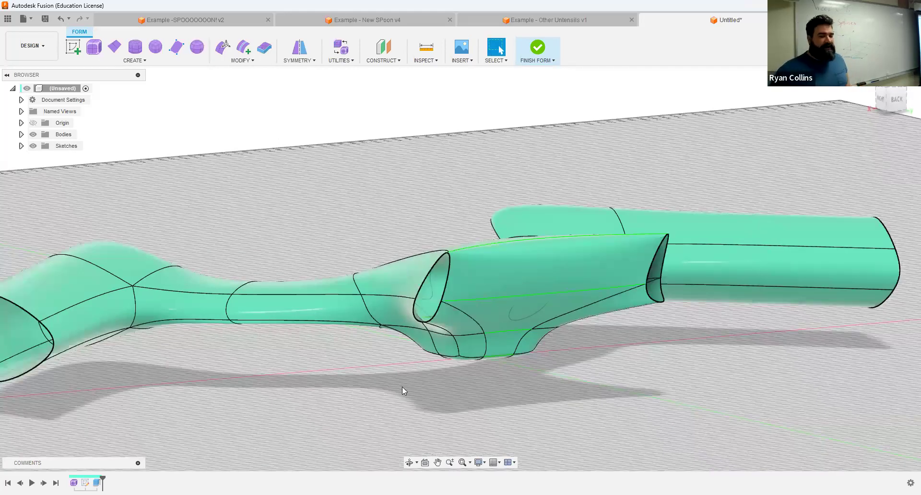
scroll(402, 386, "down", 2)
middle_click_drag(341, 389, 469, 370)
middle_click_drag(413, 367, 404, 389, "shift")
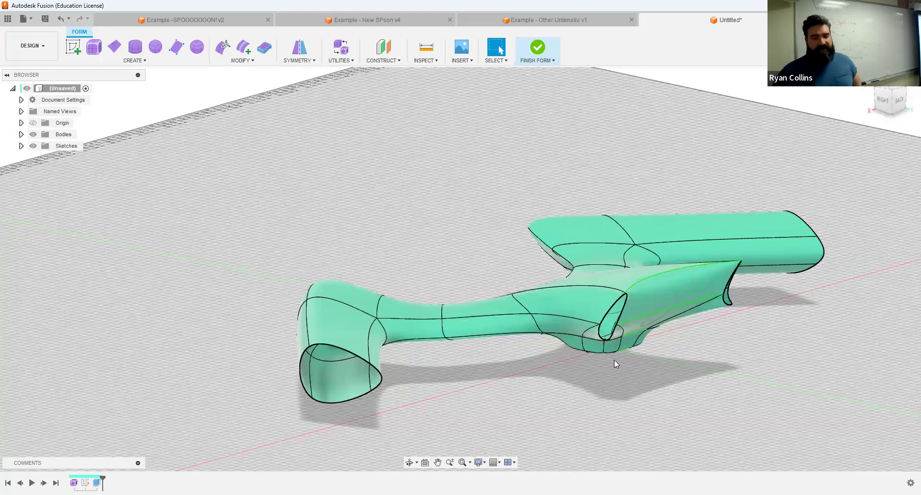
scroll(614, 354, "up", 2)
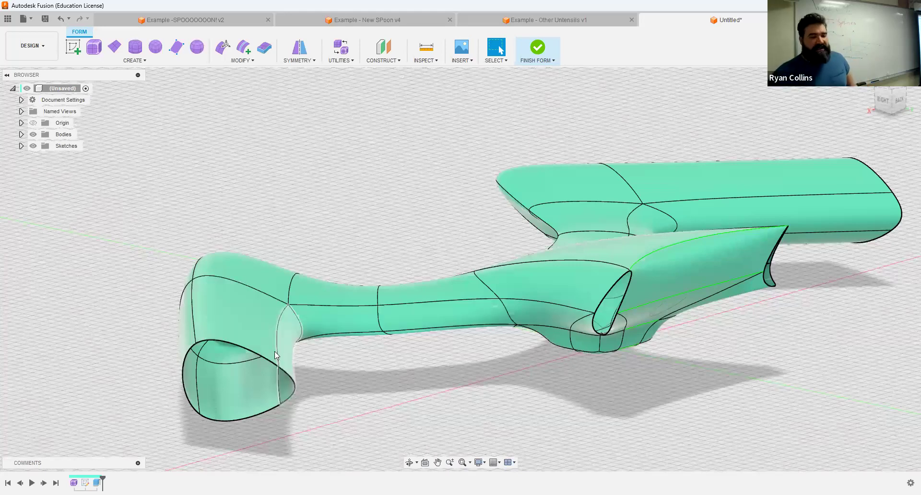
- Fill the hole at the arm's open end in Collapse mode with Weld Center Vertices and Keep Creases enabled
left_click(248, 62)
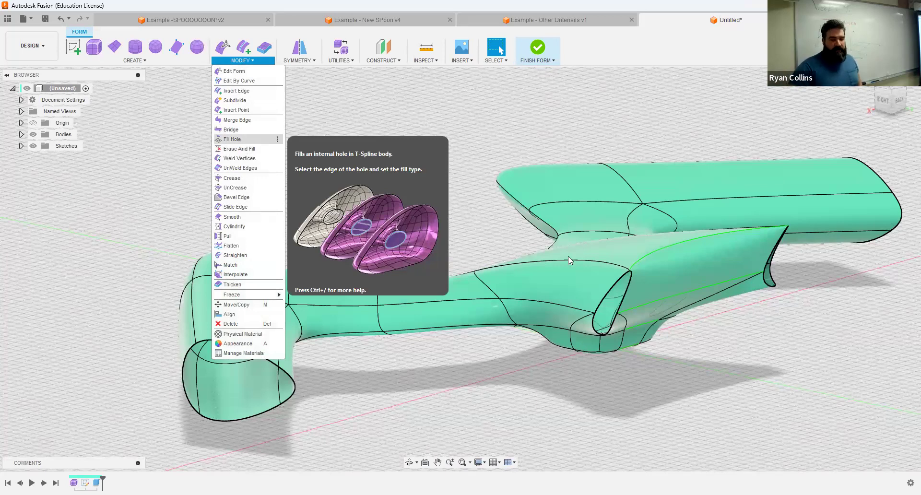
left_click(234, 139)
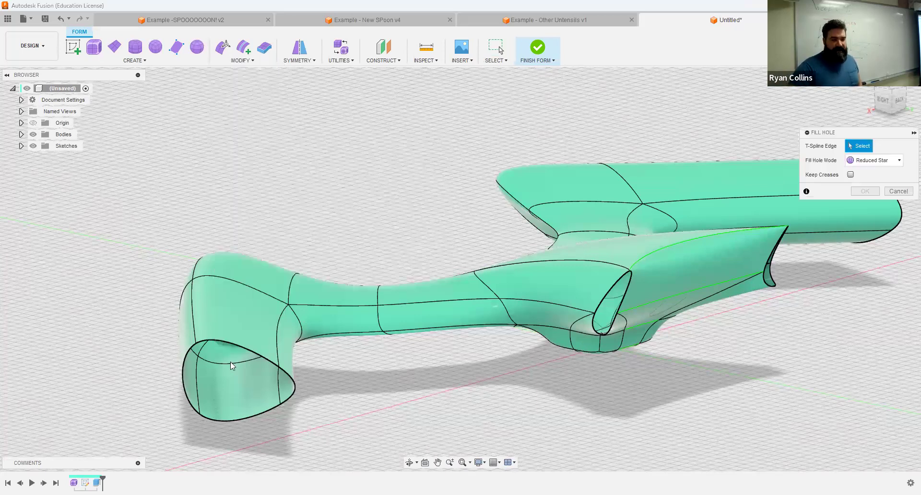
left_click(259, 357)
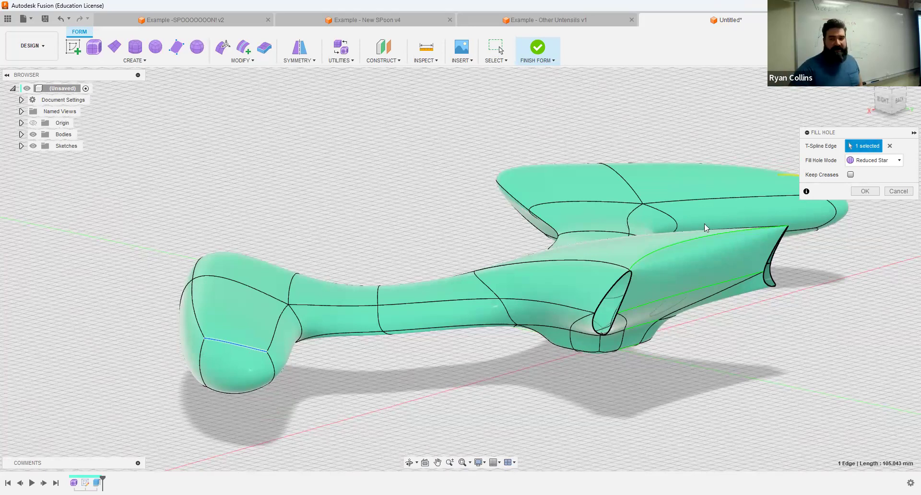
left_click(877, 163)
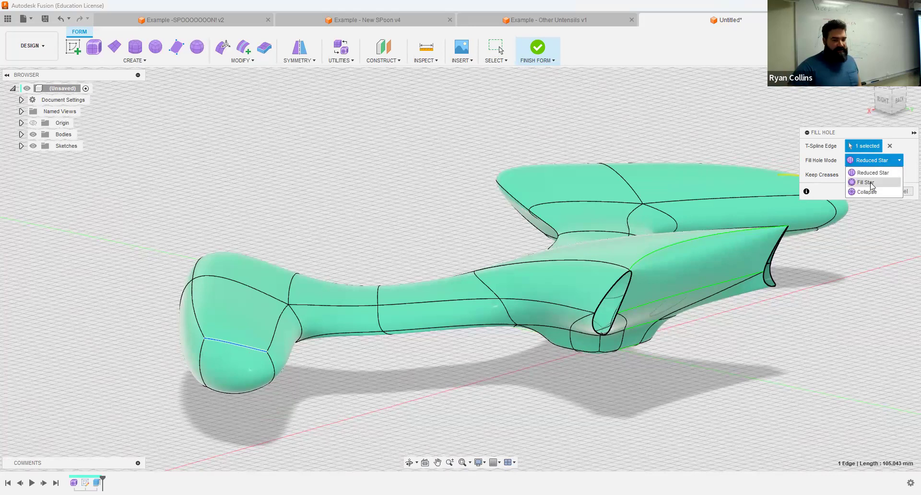
left_click(871, 184)
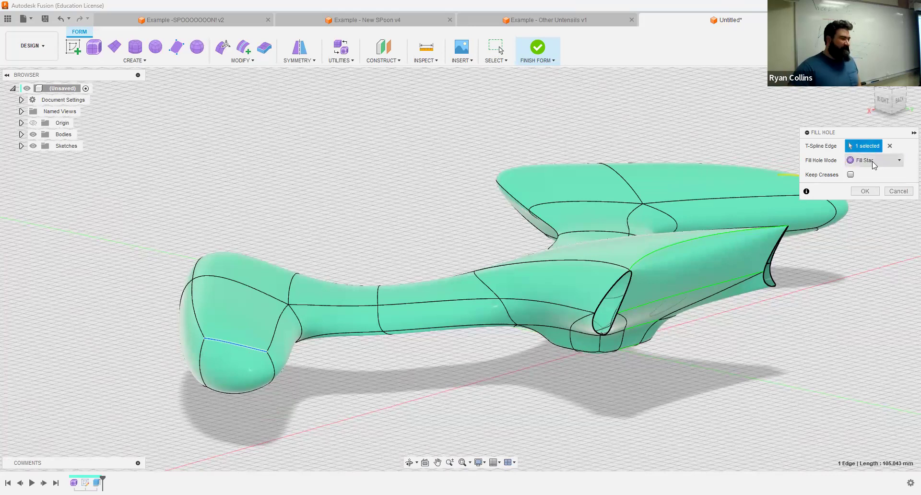
left_click(872, 164)
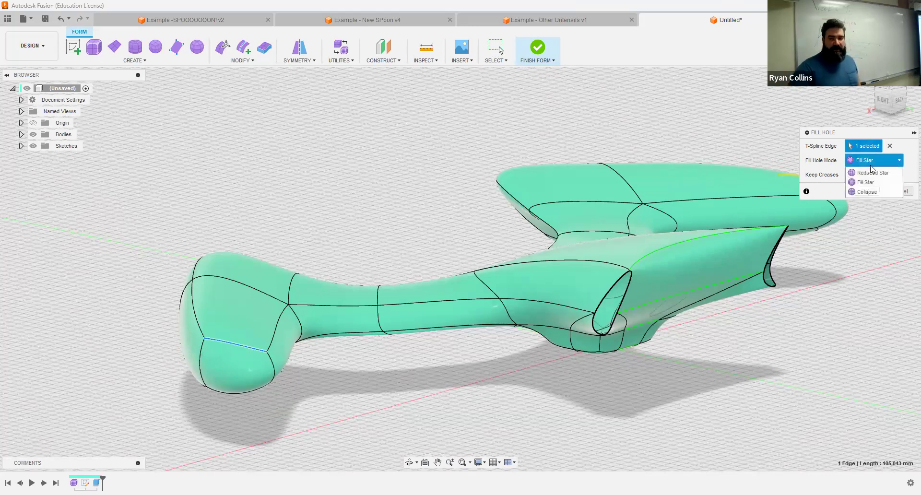
left_click(866, 192)
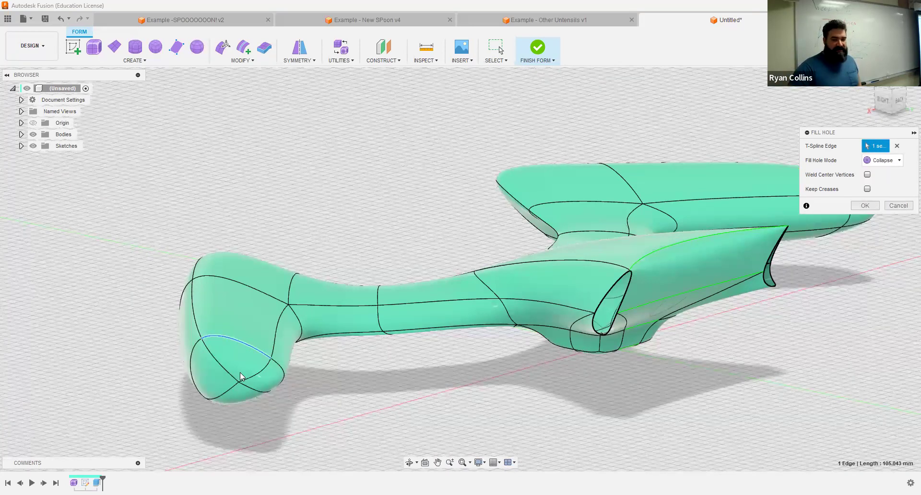
left_click(867, 174)
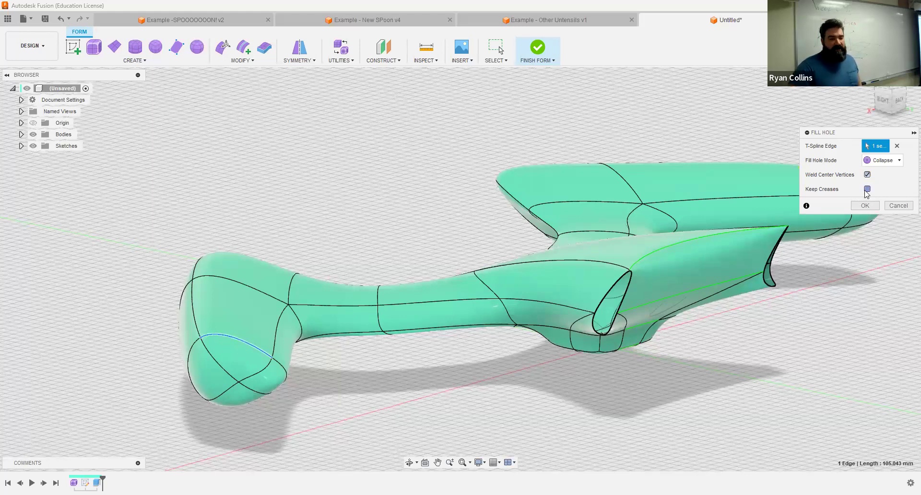
left_click(867, 189)
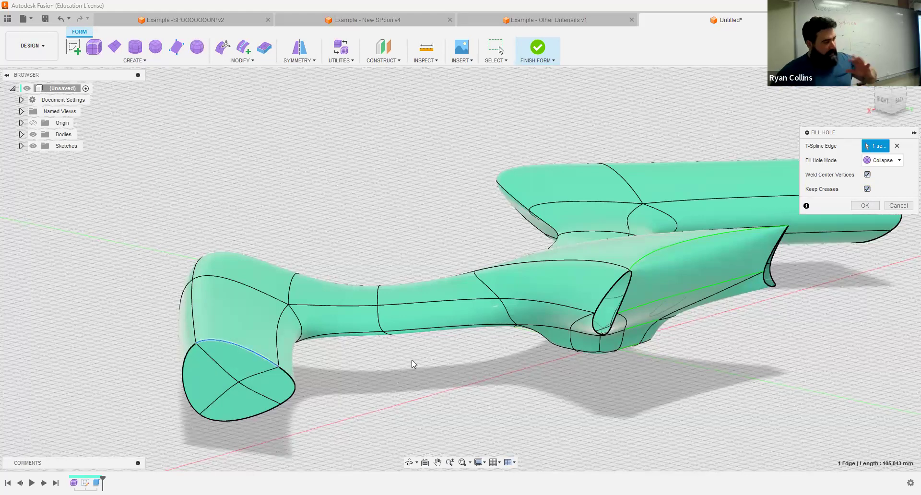
middle_click_drag(219, 307, 235, 322, "shift")
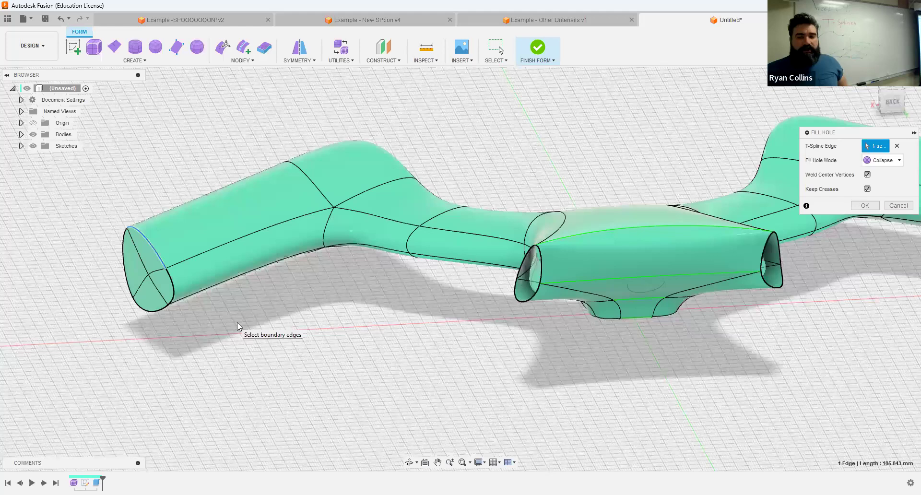
left_click(864, 208)
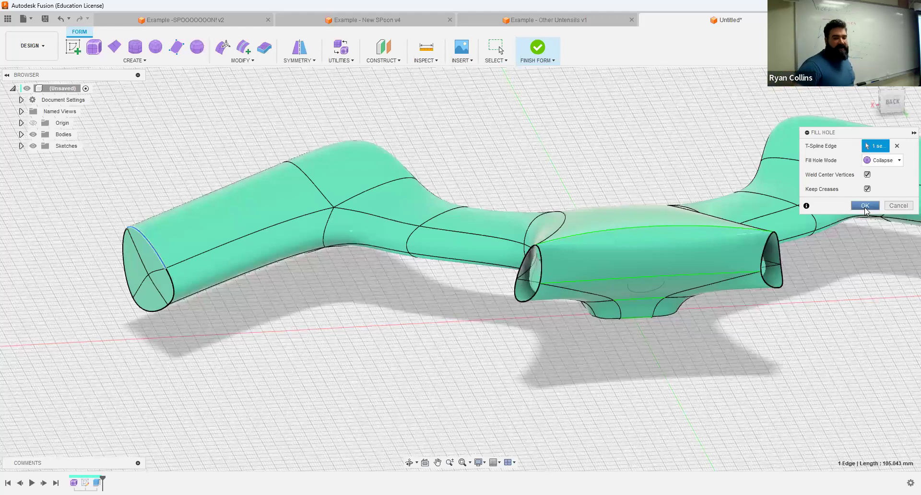
- Crease the two consecutive edges running along the upper outer side of the extruded arm
left_click(248, 62)
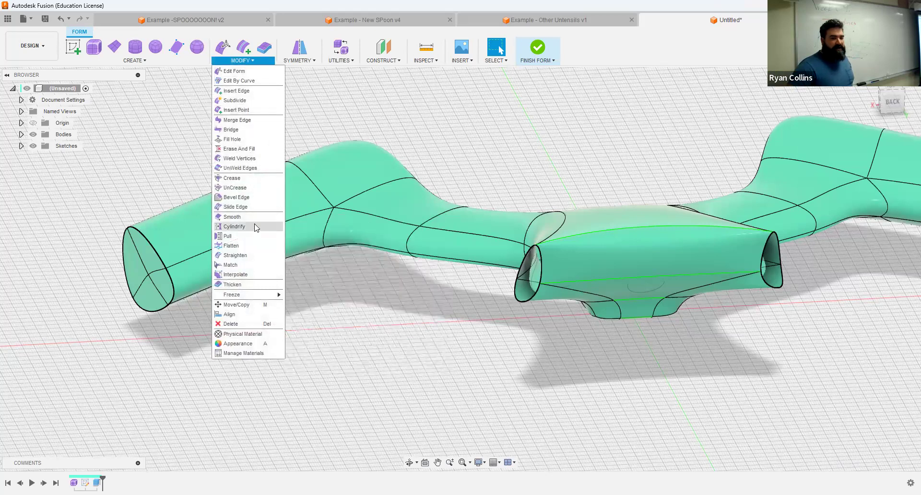
left_click(244, 179)
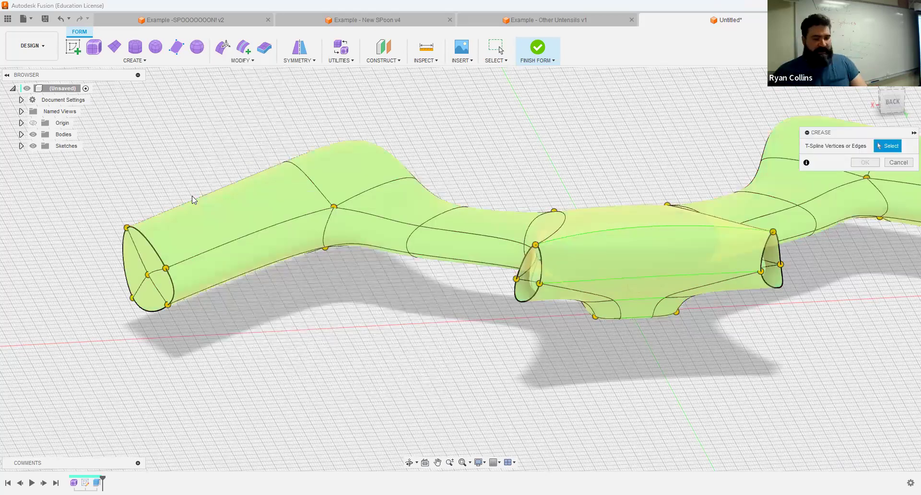
middle_click_drag(194, 271, 160, 188, "shift")
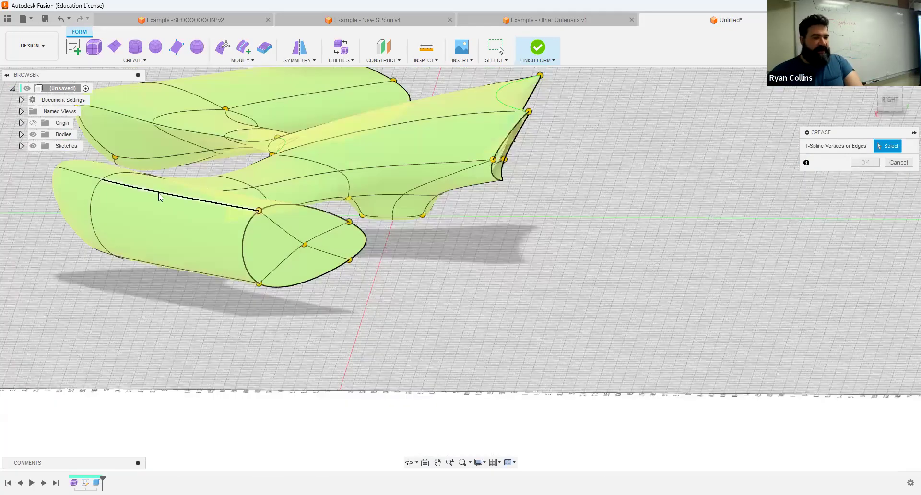
left_click(117, 184)
left_click(79, 174)
middle_click_drag(293, 198, 479, 254, "shift")
left_click(864, 162)
middle_click_drag(606, 216, 283, 249)
scroll(457, 198, "down", 3)
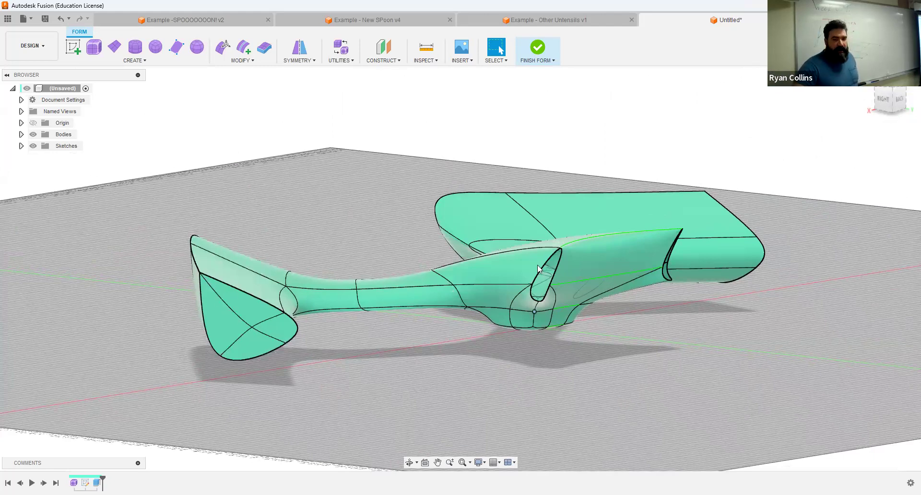
- Finish the form with the central body's corner holes still open and expand the Bodies folder
scroll(540, 294, "up", 3)
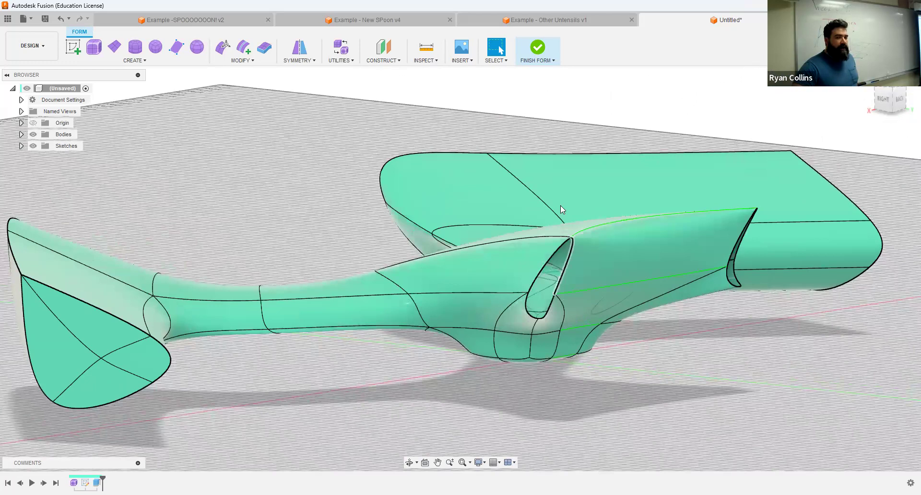
left_click(538, 47)
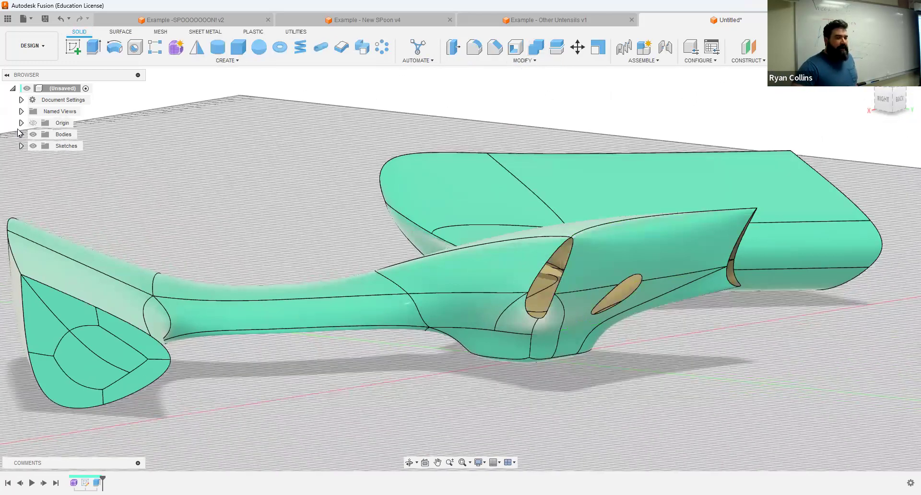
left_click(21, 135)
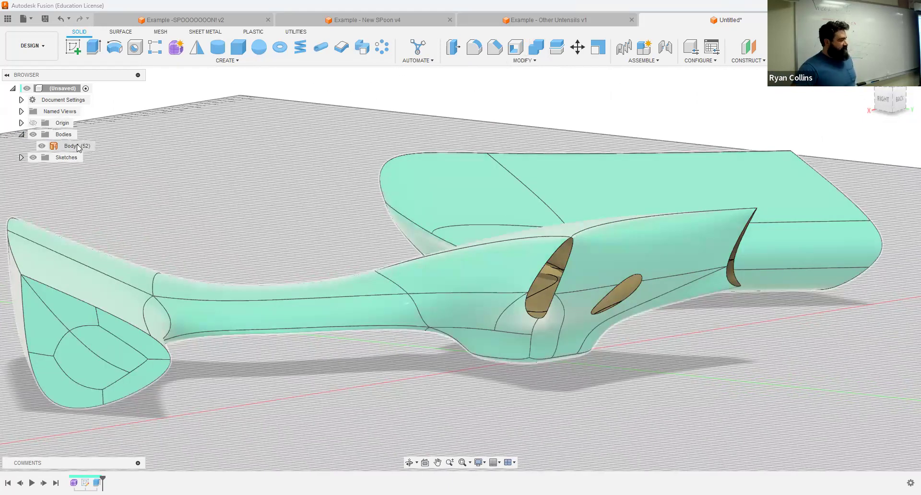
- Look over the surface tools and examine the open corner holes in the central body from several angles
left_click(126, 33)
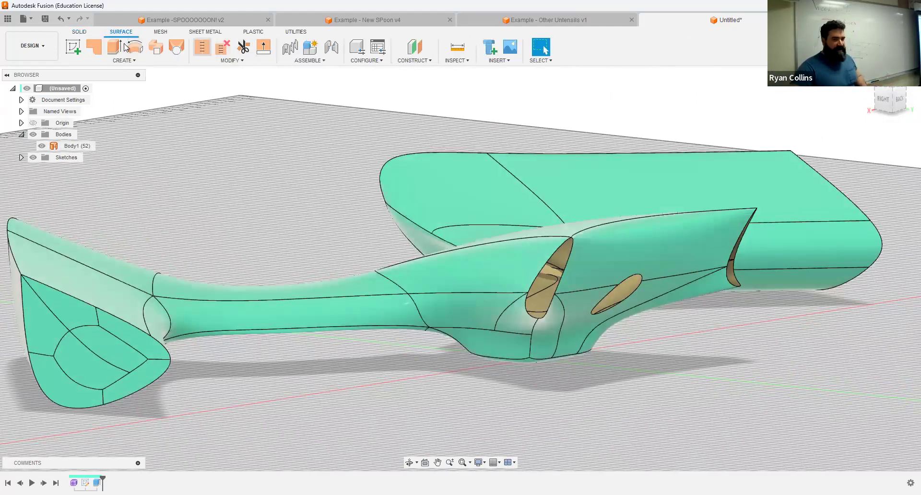
left_click(79, 33)
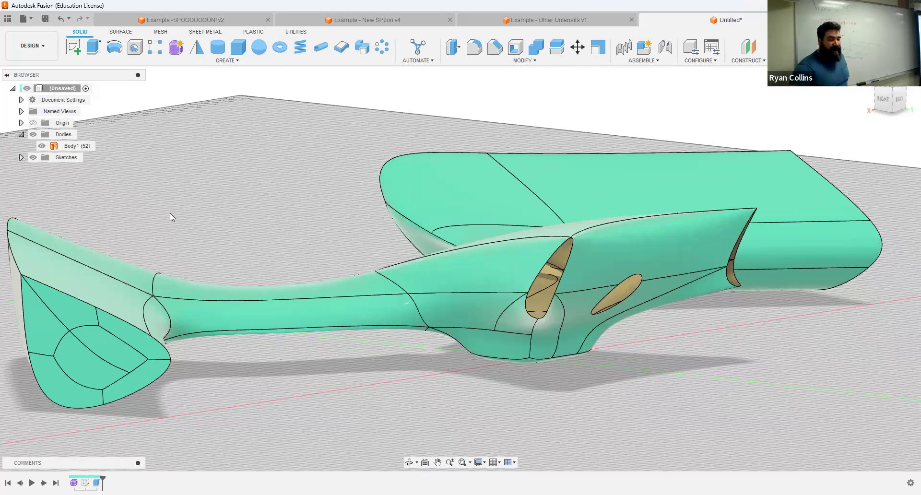
scroll(572, 261, "down", 5)
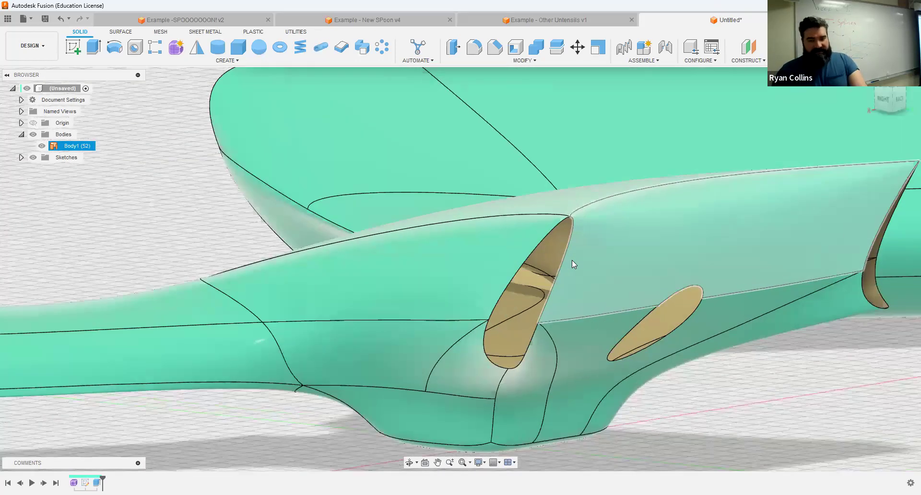
middle_click_drag(555, 317, 535, 318, "shift")
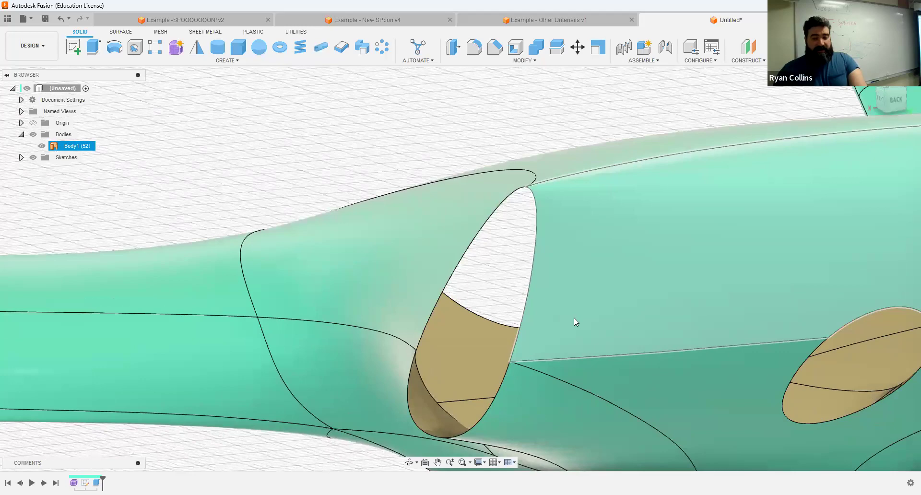
scroll(575, 321, "down", 5)
middle_click_drag(654, 335, 541, 287)
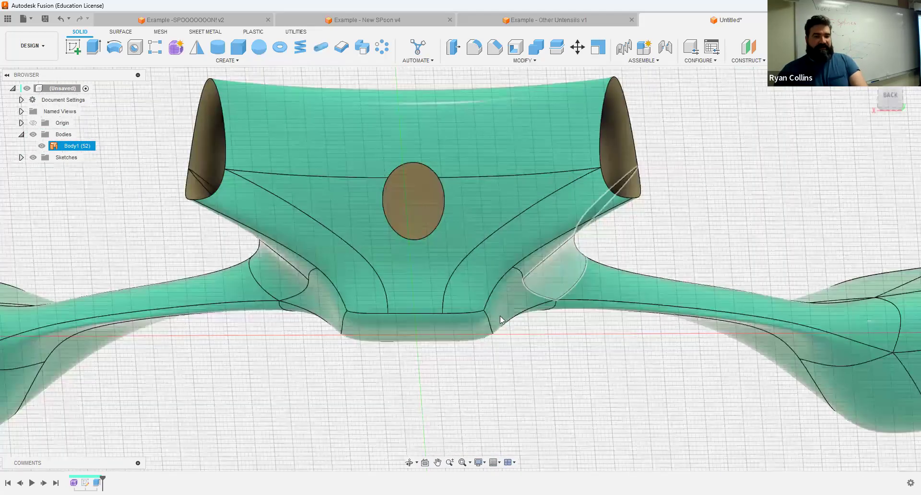
key("Escape")
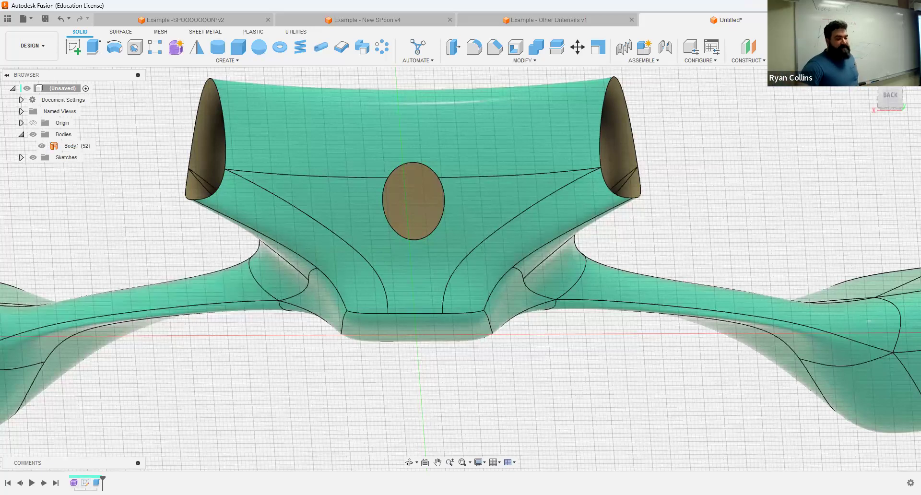
- Reopen the form for editing, fill the central body's mirrored corner holes in Collapse mode with Weld Center Vertices and Keep Creases, and finish the form
right_click(73, 482)
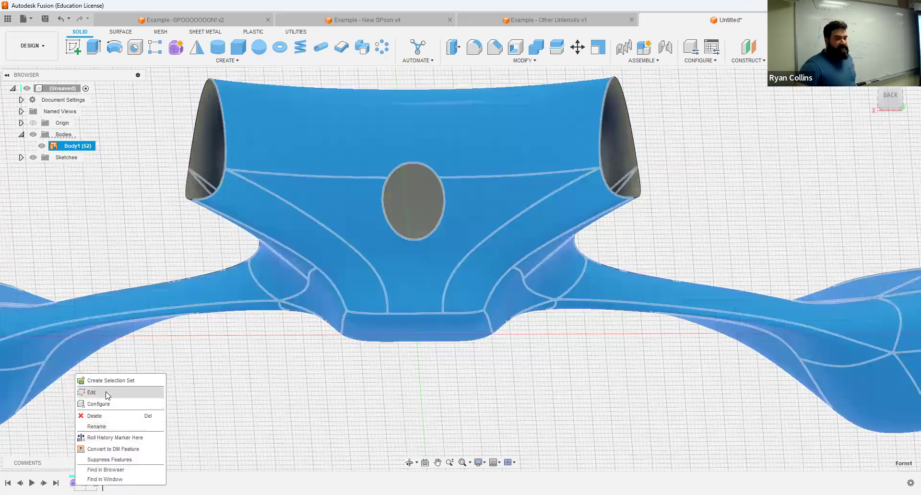
left_click(106, 395)
left_click(248, 61)
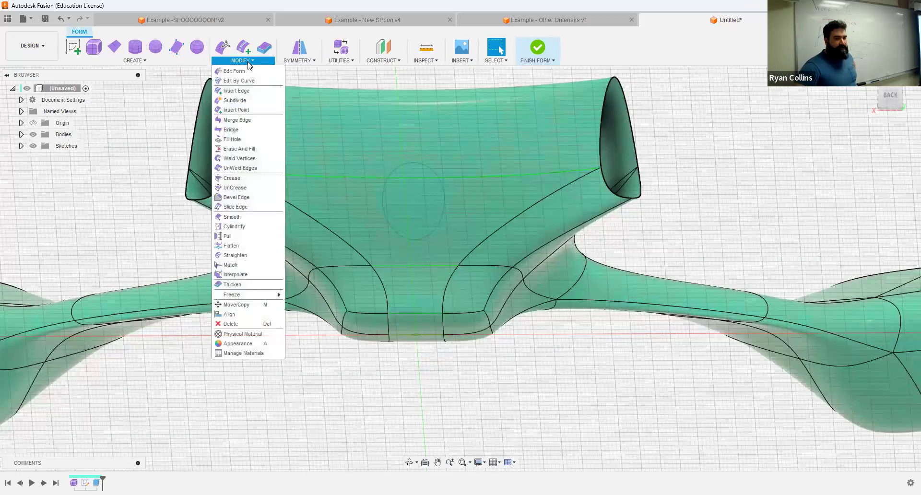
left_click(191, 140)
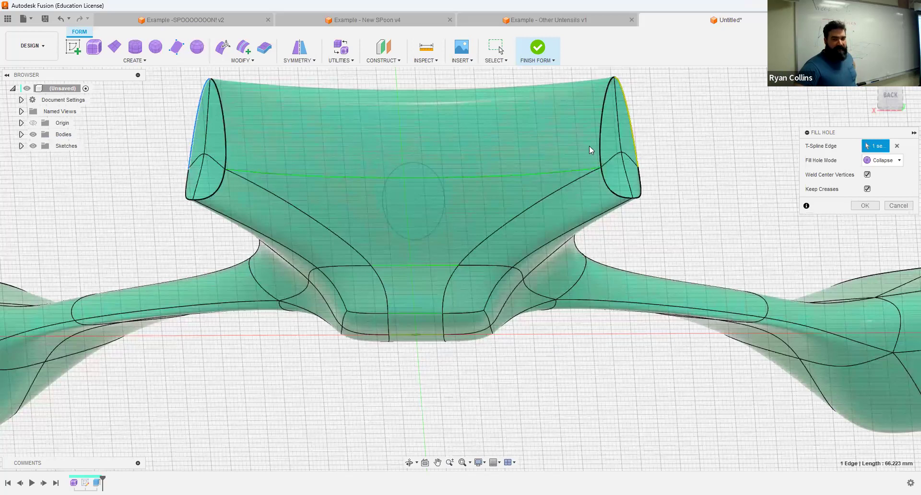
left_click(874, 210)
left_click(547, 54)
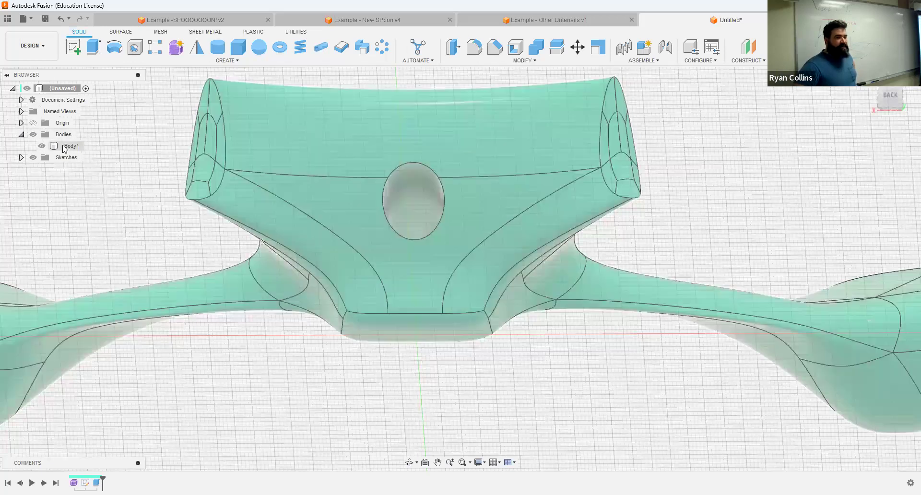
- Highlight the resulting body from the browser and examine the whole closed shape from different angles
left_click(67, 146)
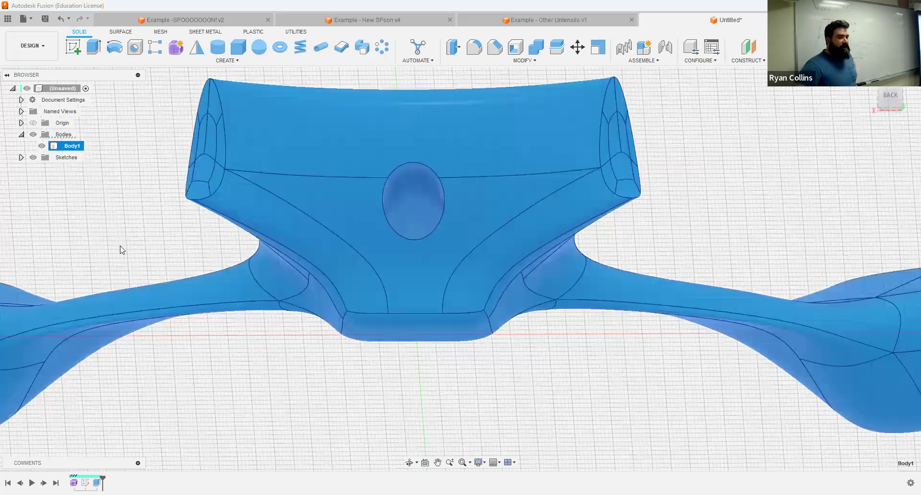
left_click(102, 214)
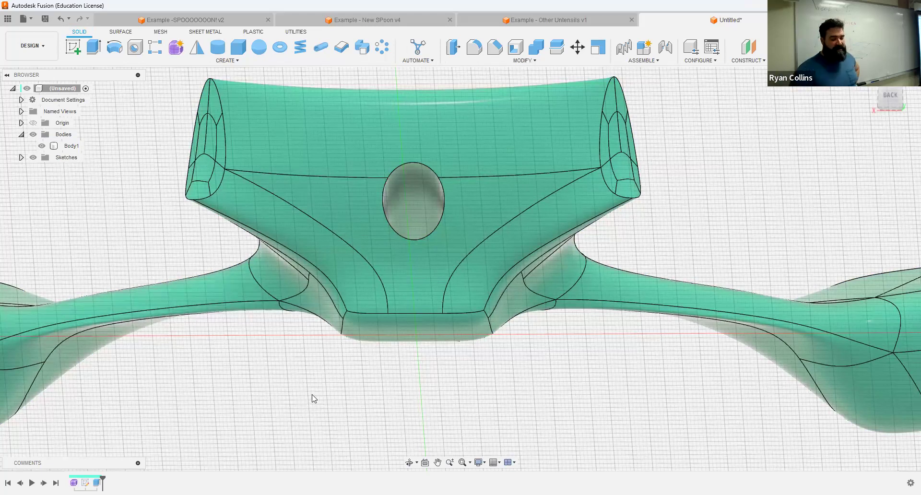
scroll(314, 398, "down", 5)
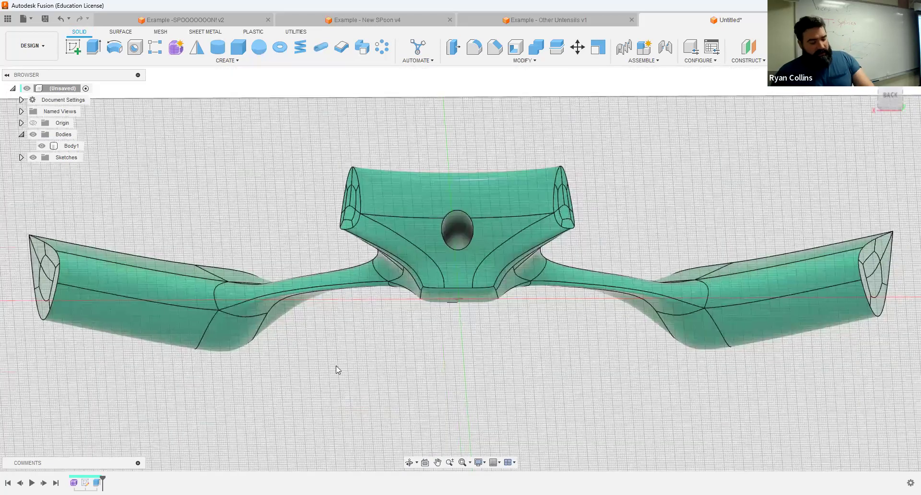
middle_click_drag(304, 373, 325, 399, "shift")
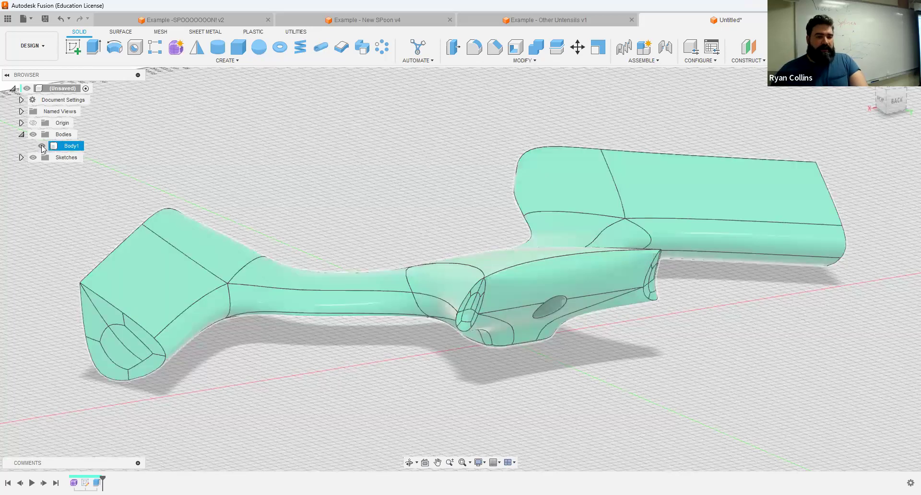
- Save the design under the name "Example - Form Workspace"
key("ctrl+s")
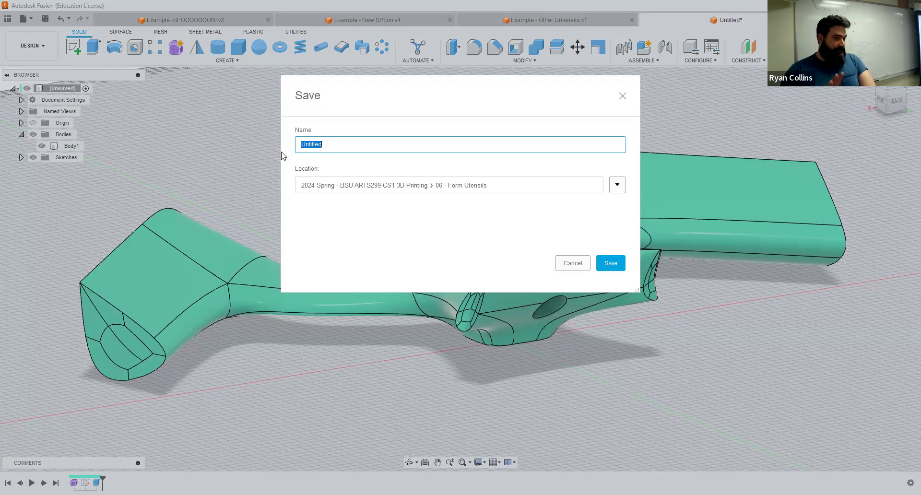
type("Examp")
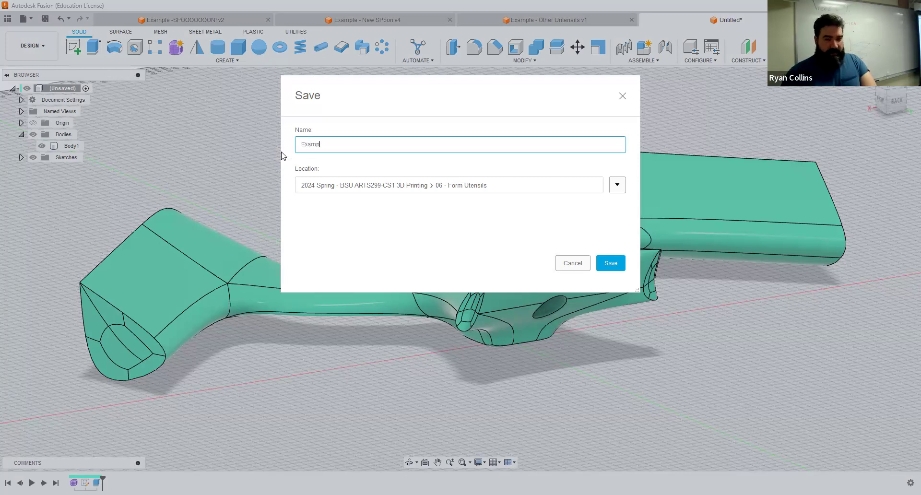
type("le - Form WOrkspaces")
key("BackSpace")
key("BackSpace")
key("BackSpace")
key("BackSpace")
key("BackSpace")
key("BackSpace")
key("BackSpace")
key("BackSpace")
key("BackSpace")
type("orkspace")
key("Return")
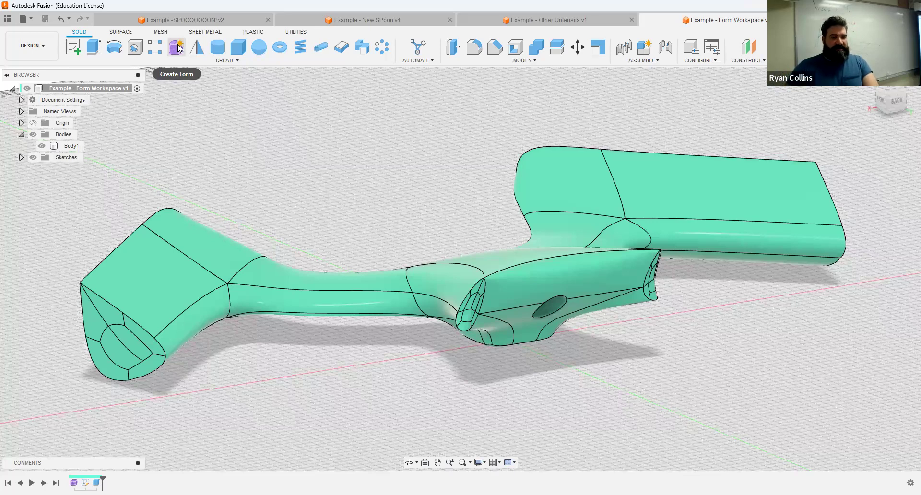
- Rename the body as "Space Frog" and hide it
double_click(66, 145)
type("Space Frog")
key("Return")
left_click(42, 147)
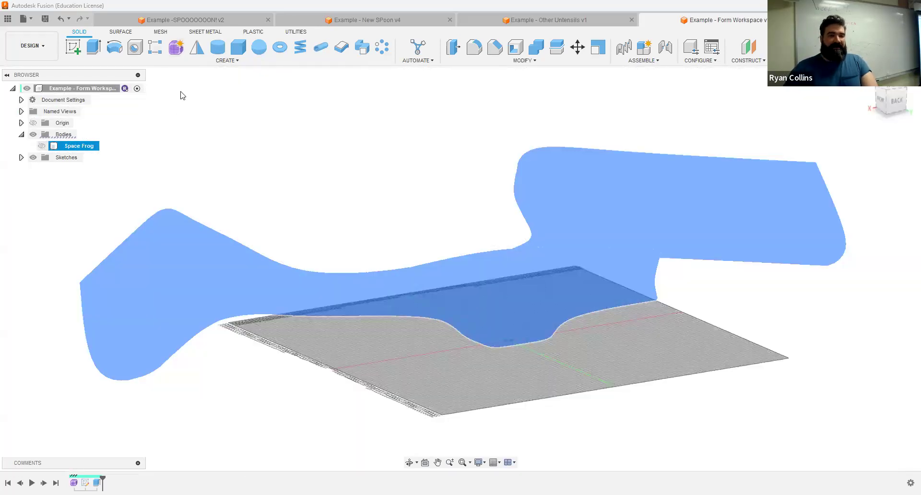
- Start a new form and place a sphere centred at the origin with a 200 mm diameter, 6 longitude faces and 6 latitude faces
left_click(176, 48)
middle_click_drag(569, 282, 403, 192)
middle_click_drag(440, 259, 368, 272, "shift")
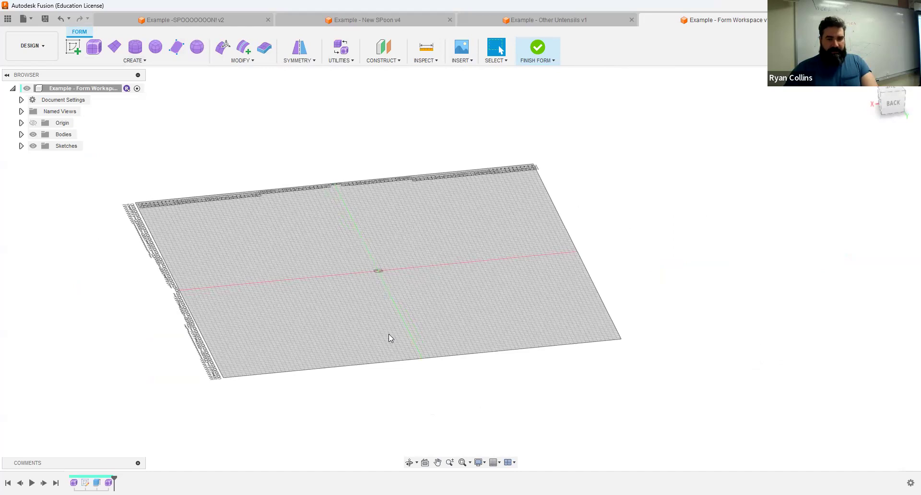
scroll(337, 279, "up", 2)
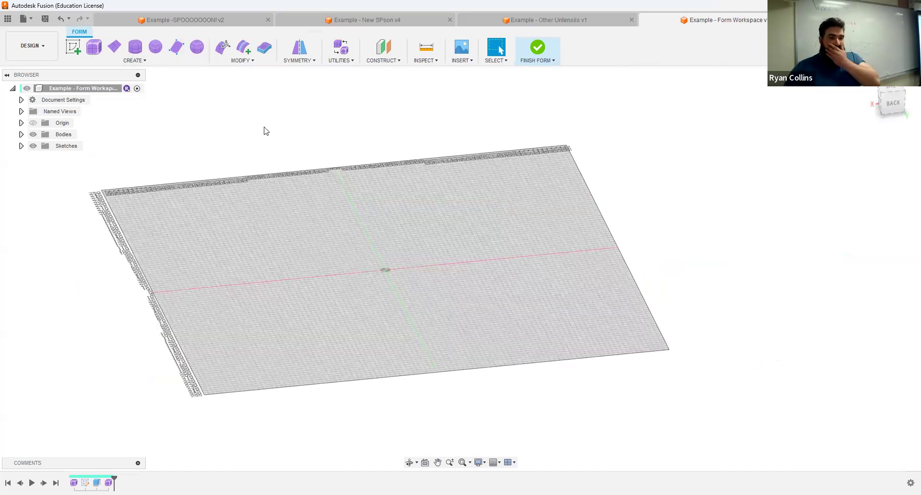
left_click(195, 47)
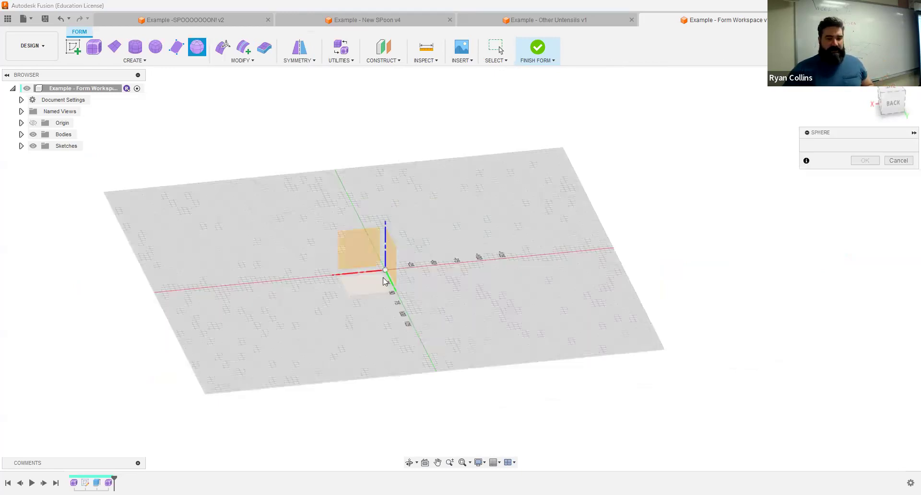
left_click(404, 285)
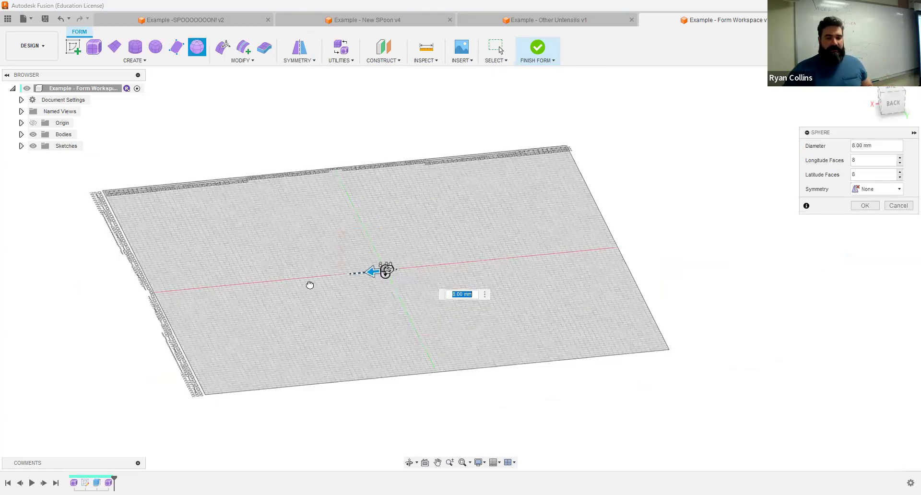
type("200")
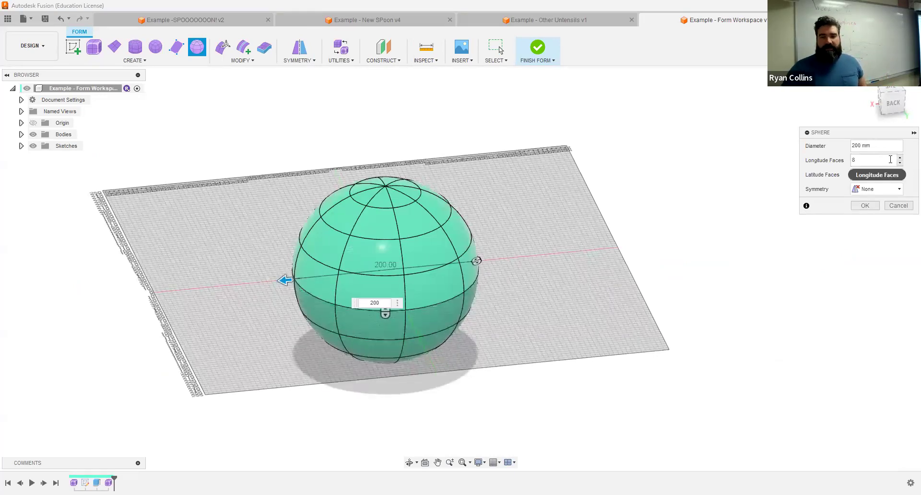
left_click_drag(857, 161, 835, 163)
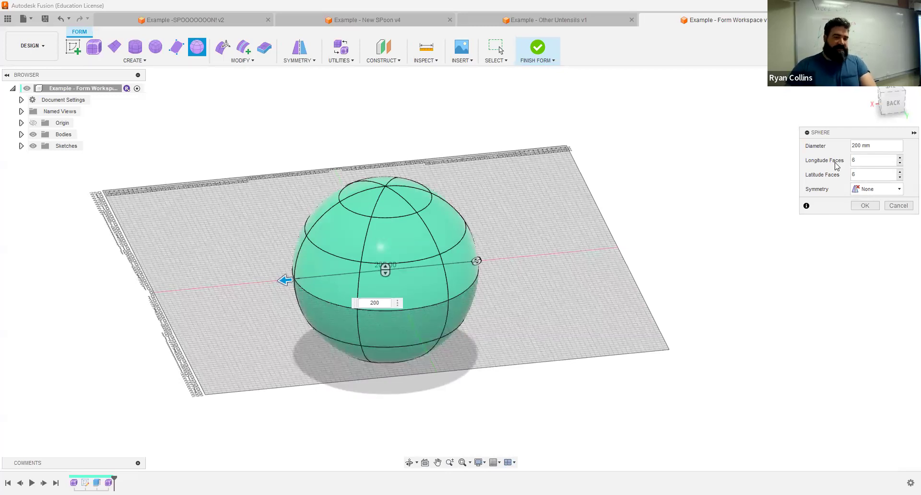
- Try Mirror symmetry on the sphere, testing the length, width and height symmetry options separately and combined
left_click(866, 192)
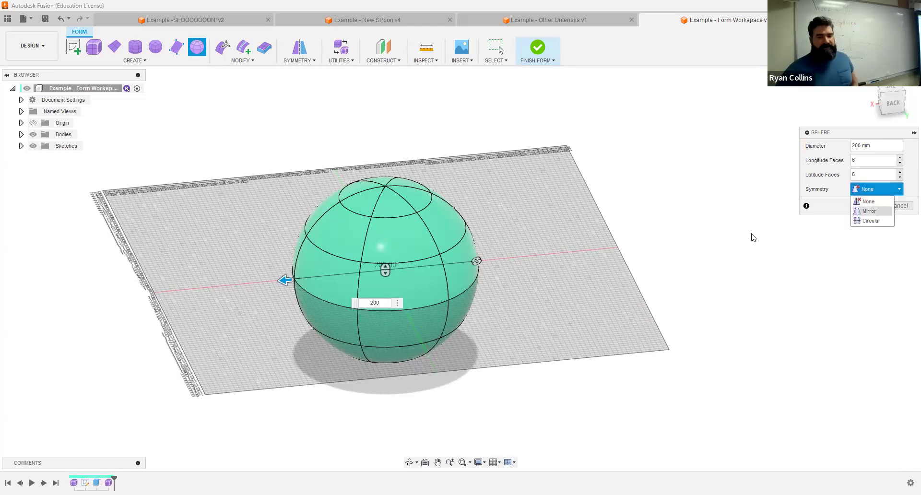
left_click(874, 210)
left_click(857, 204)
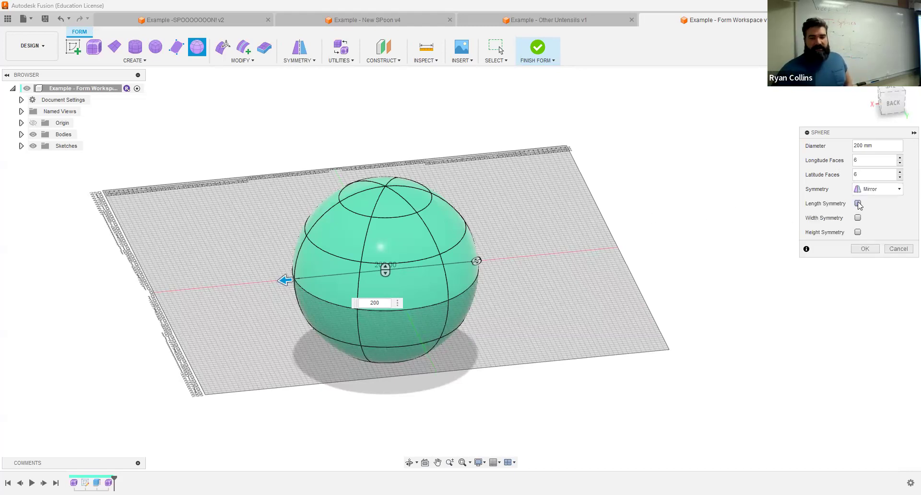
left_click(857, 203)
left_click(858, 217)
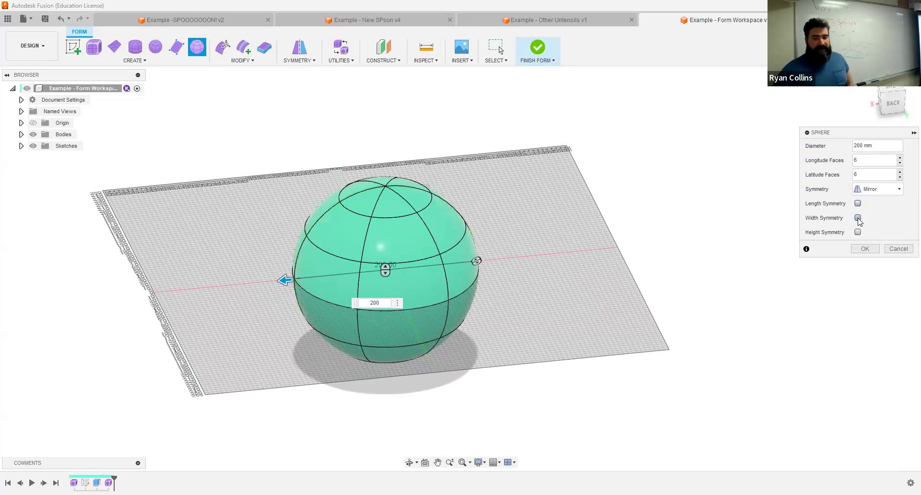
left_click(857, 217)
left_click(858, 232)
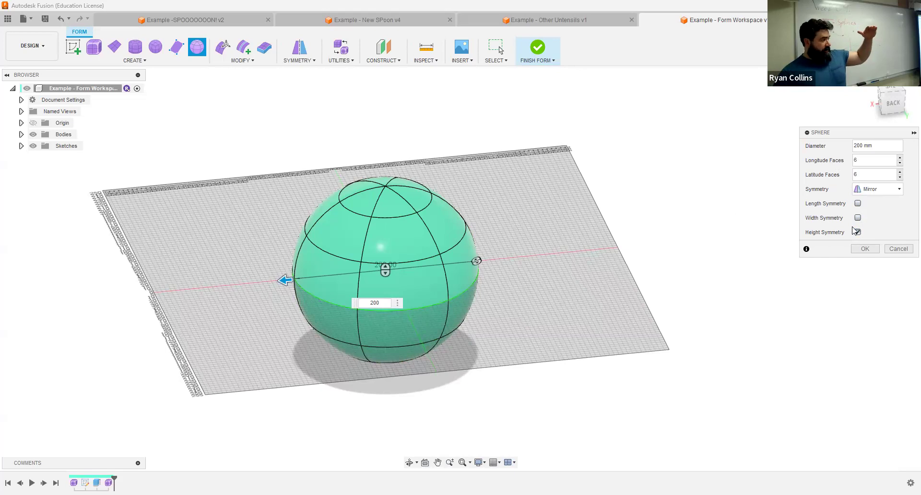
left_click(857, 218)
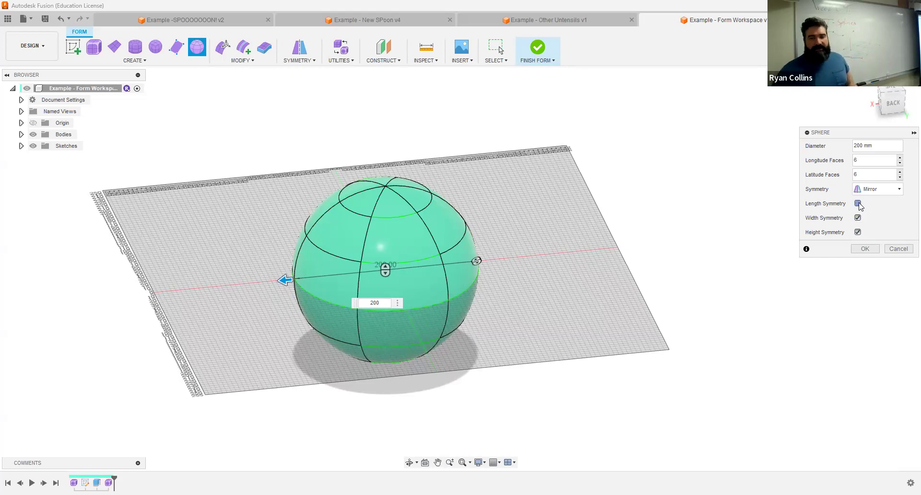
left_click(858, 204)
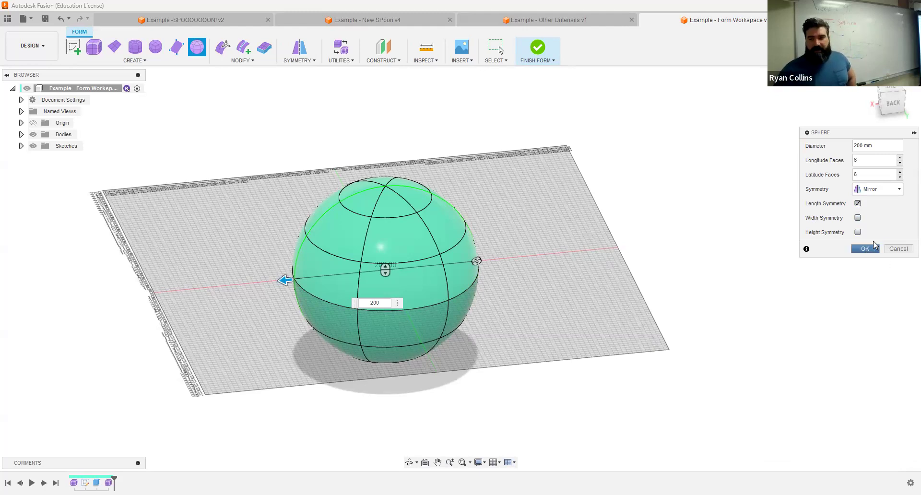
- Set the sphere's symmetry to None and create the sphere
left_click(873, 191)
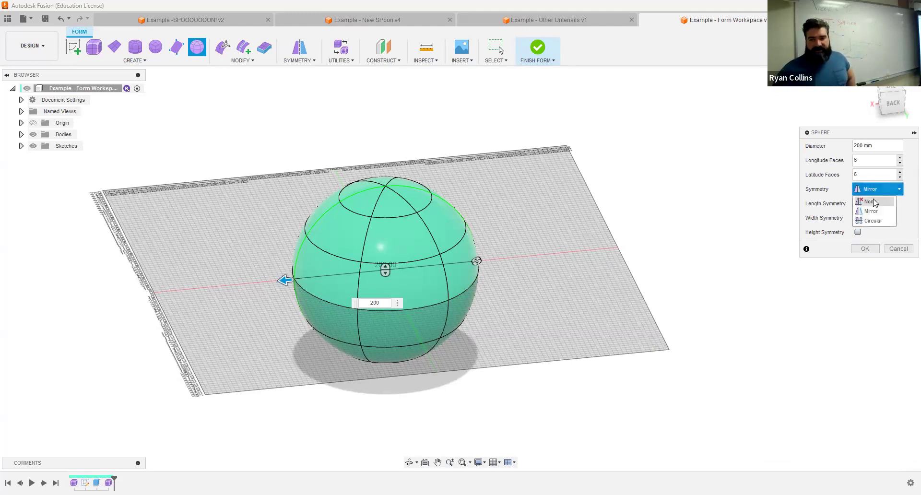
left_click(874, 202)
left_click(865, 205)
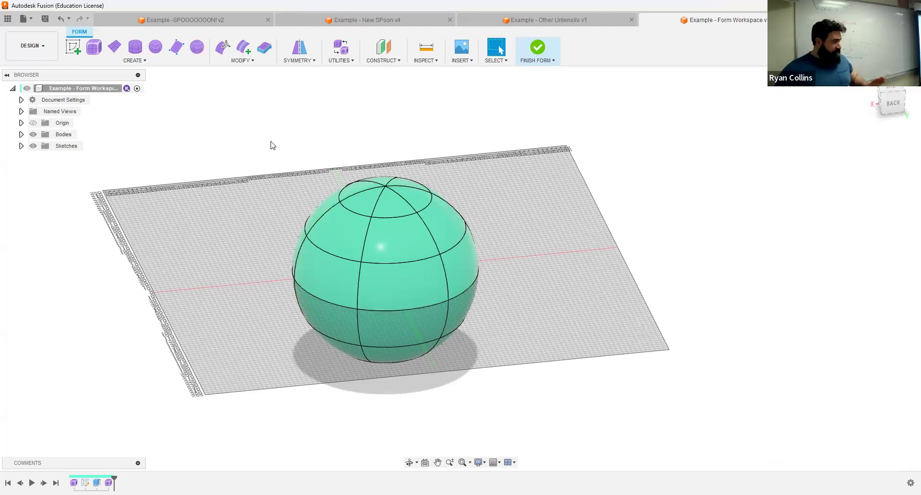
- Apply internal circular symmetry to the sphere, using an upper-band face and its matching face for three-fold symmetry
left_click(300, 63)
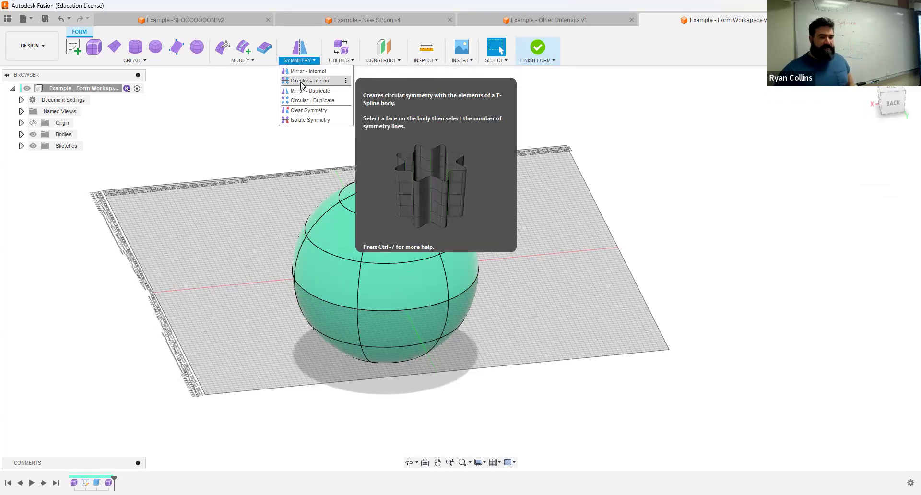
left_click(301, 81)
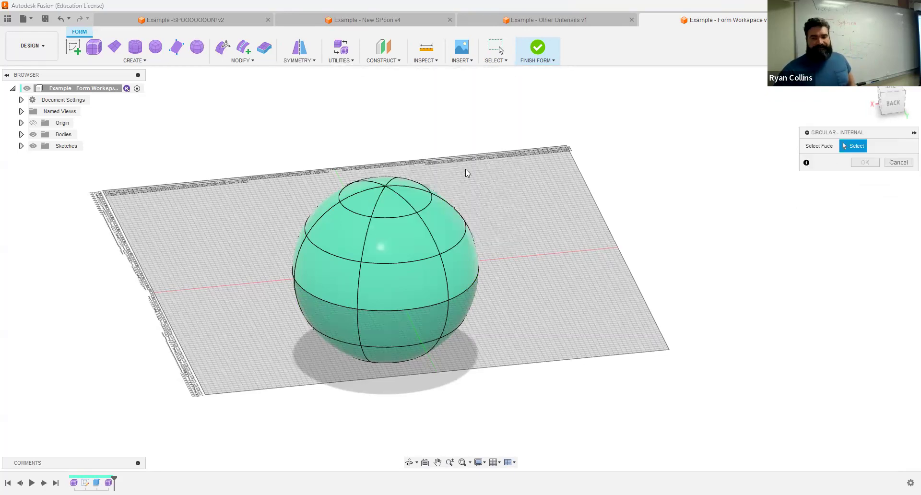
left_click(476, 241)
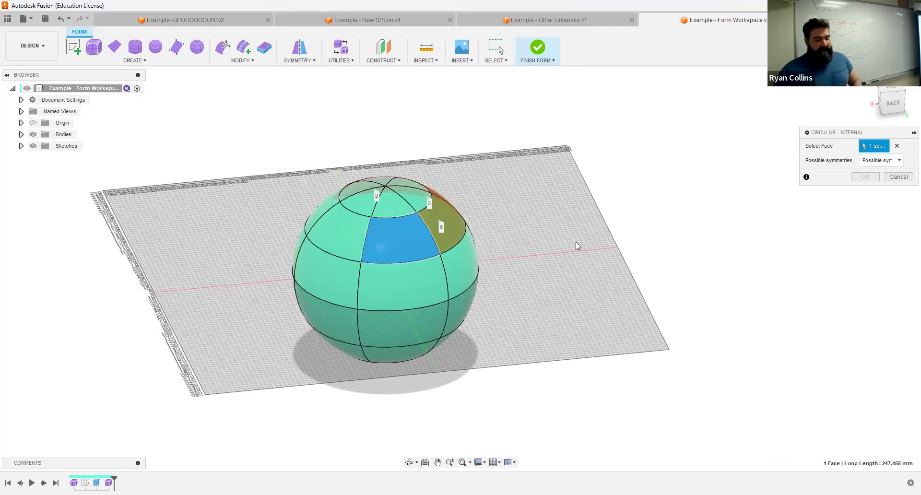
middle_click_drag(522, 235, 499, 242, "shift")
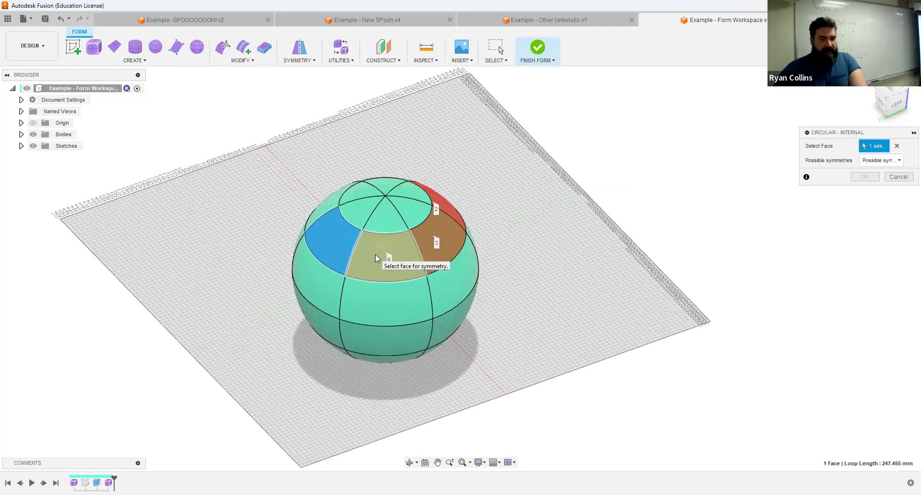
left_click(434, 229)
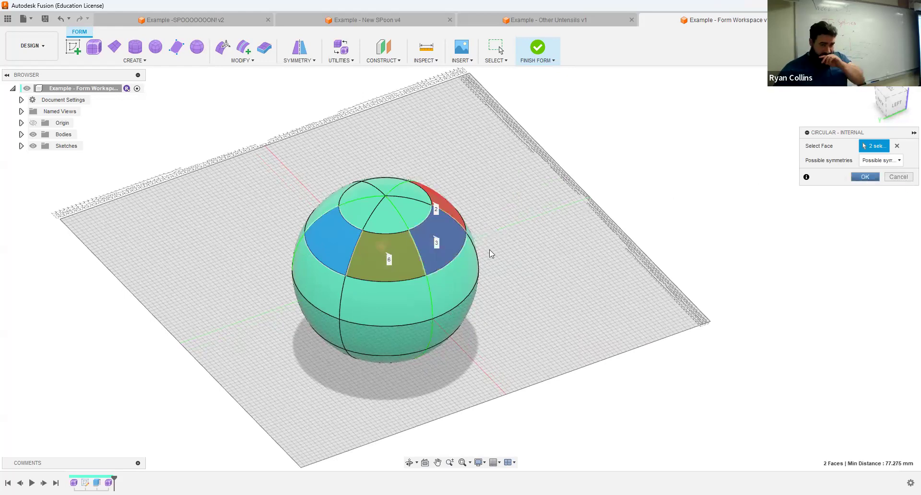
key("Return")
- Pull an upper-band face outward with Edit Form to shape three symmetric arms and rotate the tip face -35 degrees
left_click(218, 45)
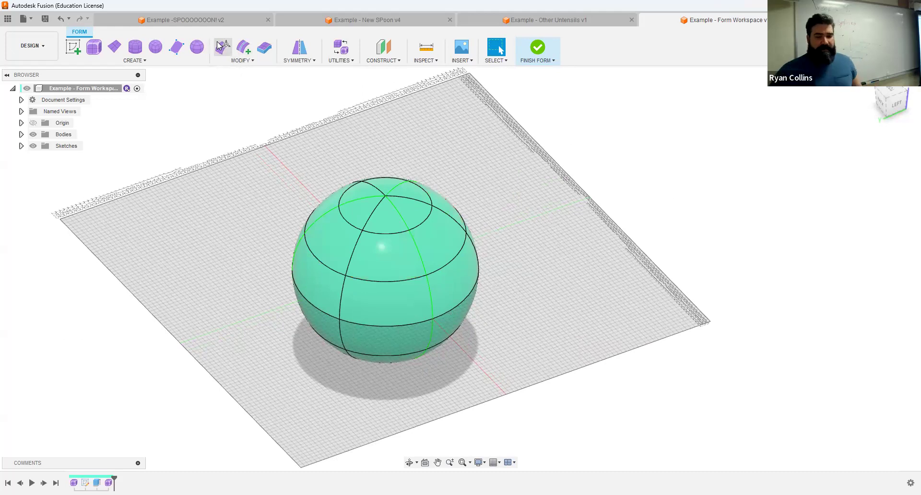
left_click(443, 237)
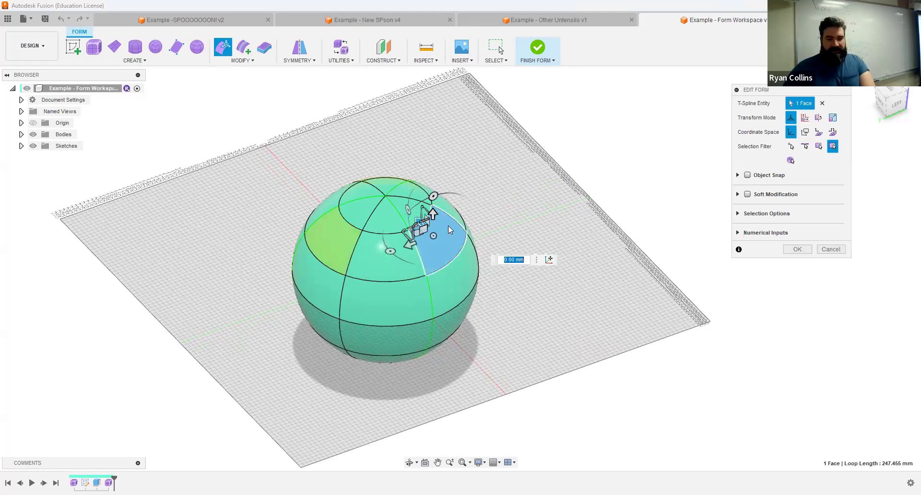
middle_click_drag(416, 244, 421, 249, "shift")
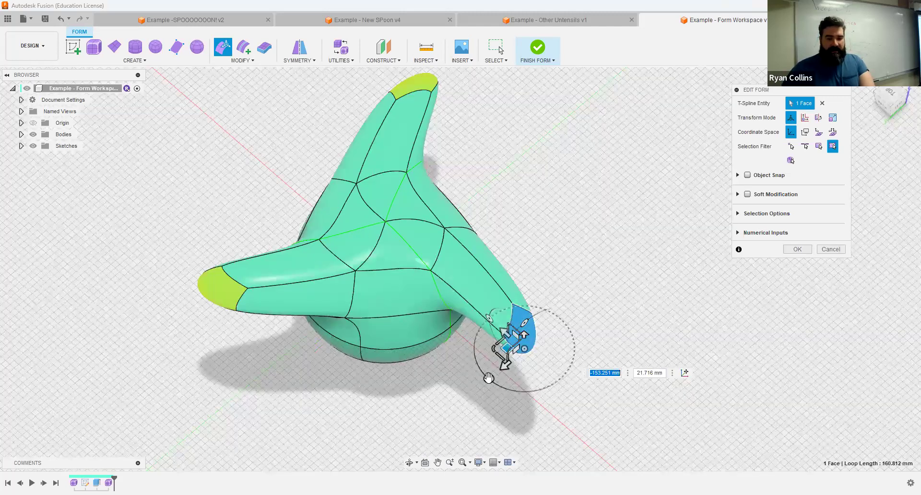
left_click_drag(488, 378, 473, 355)
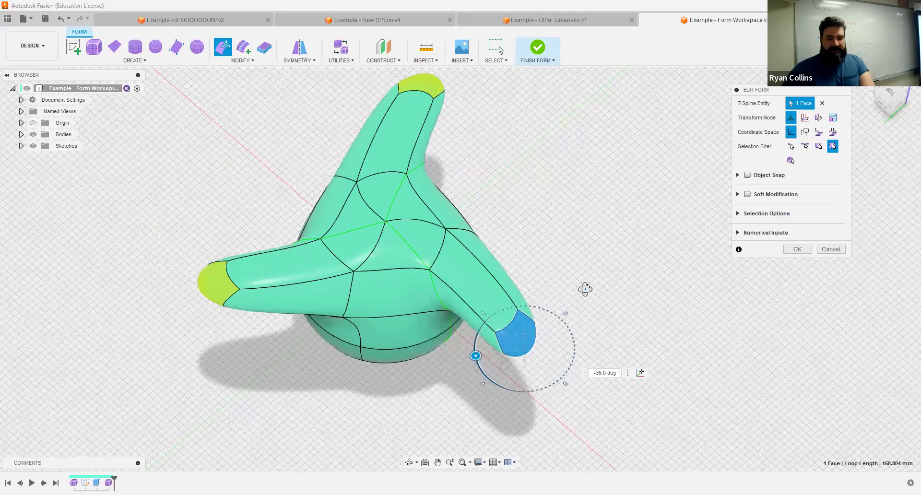
- Extend the arms into upward-curling tentacles, twist the end face, and accept the form edit
middle_click_drag(590, 261, 616, 288, "shift")
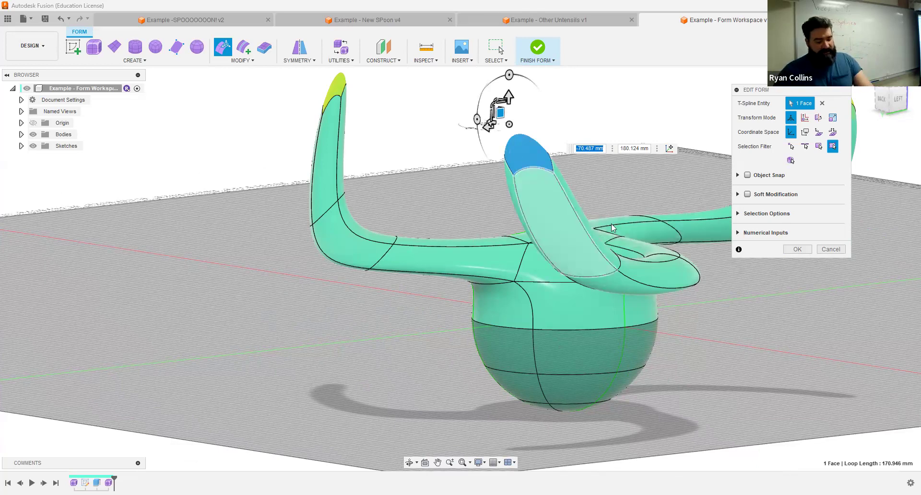
middle_click_drag(583, 212, 420, 278, "shift")
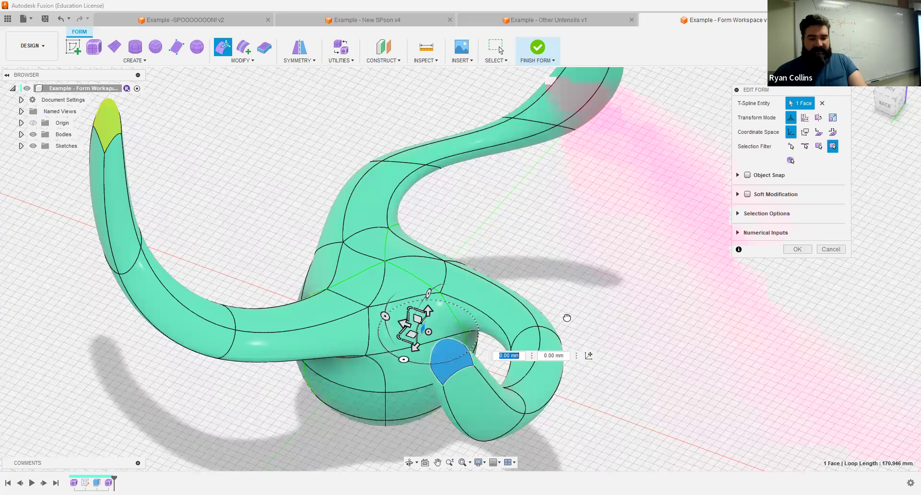
left_click_drag(561, 376, 609, 273)
left_click(809, 249)
middle_click_drag(599, 230, 625, 199)
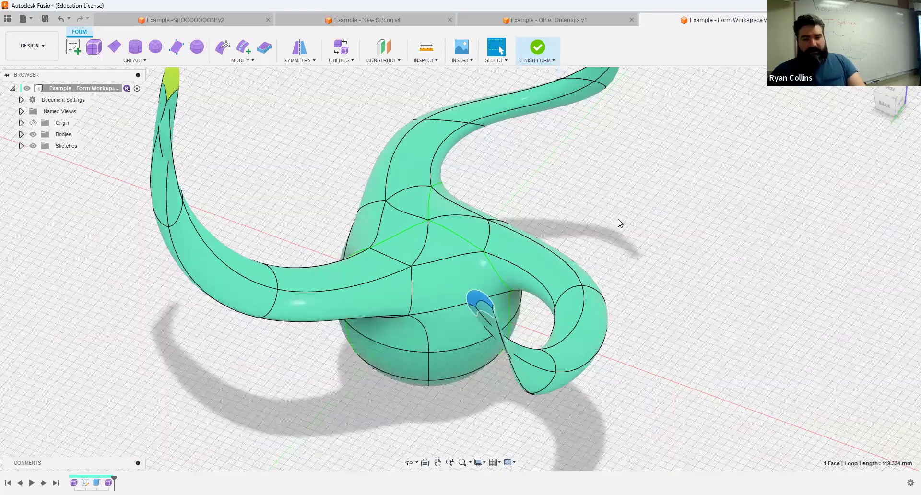
scroll(618, 221, "down", 5)
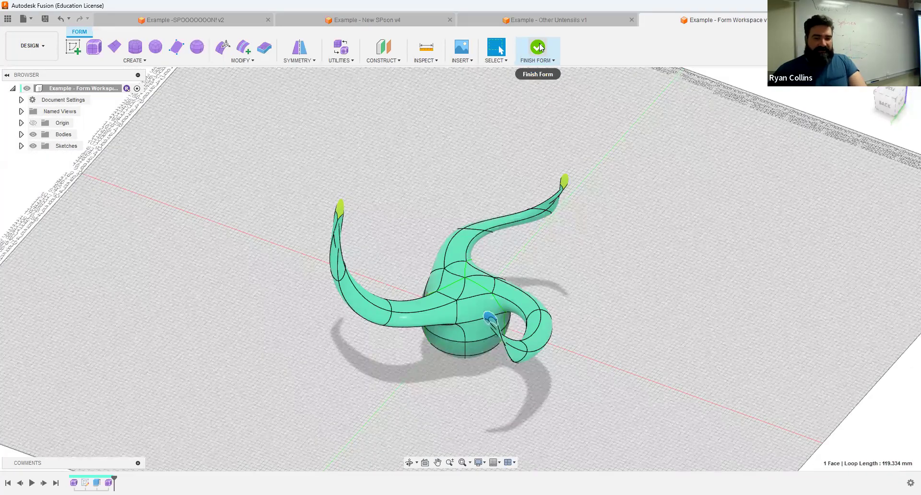
- Try to finish the form, return to form editing, and dismiss the error report
left_click(538, 46)
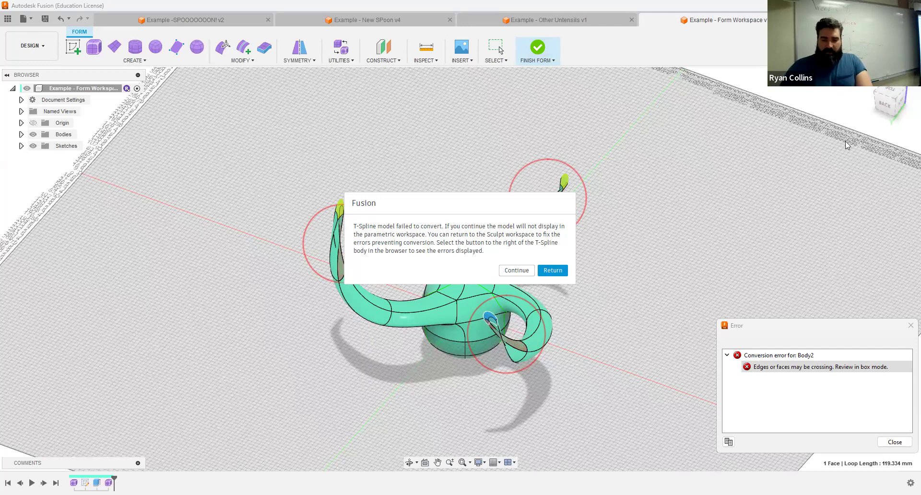
left_click(548, 270)
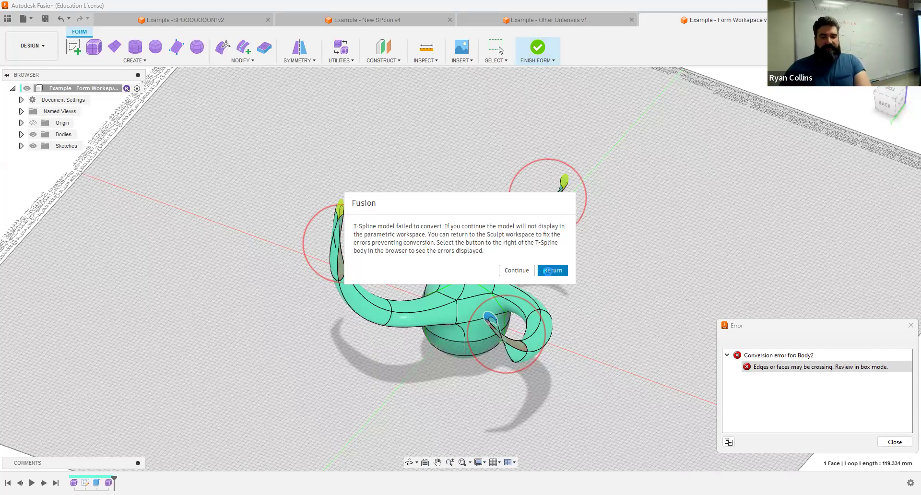
left_click(894, 442)
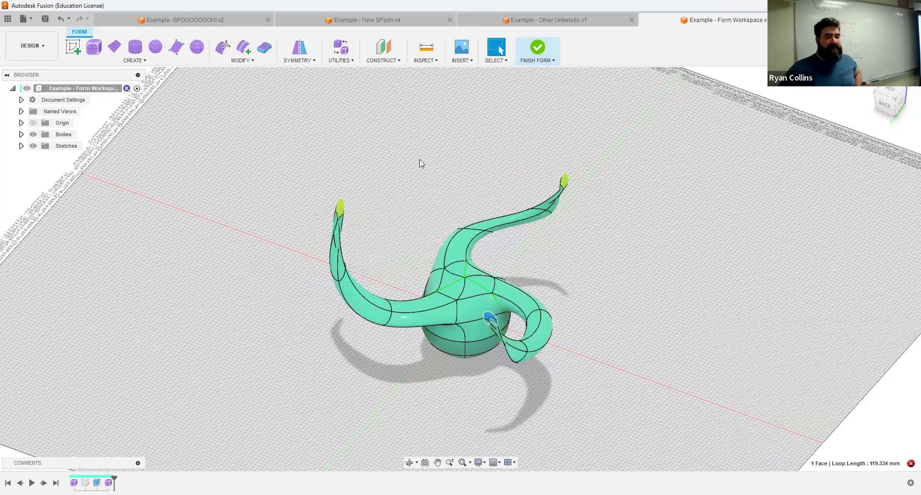
- Run Repair Body with AutoRepair on the T-Spline body, keeping the 0.01 mm weld tolerance
left_click(349, 61)
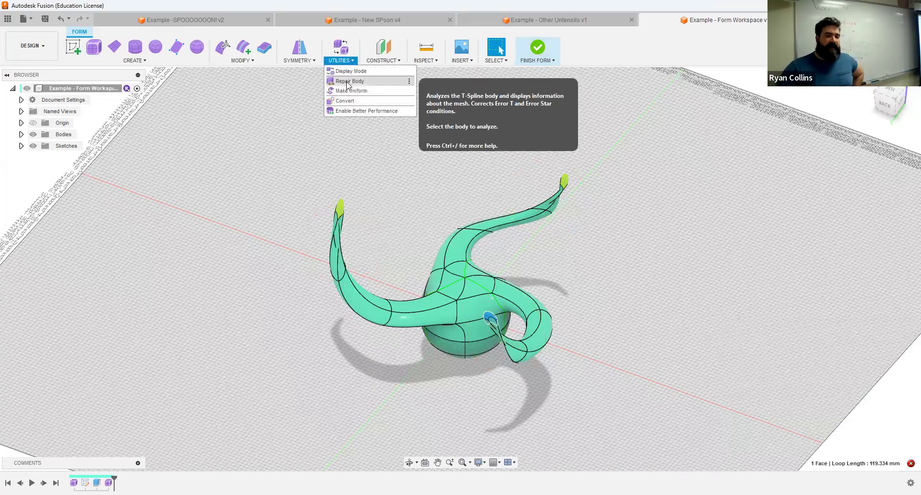
left_click(349, 82)
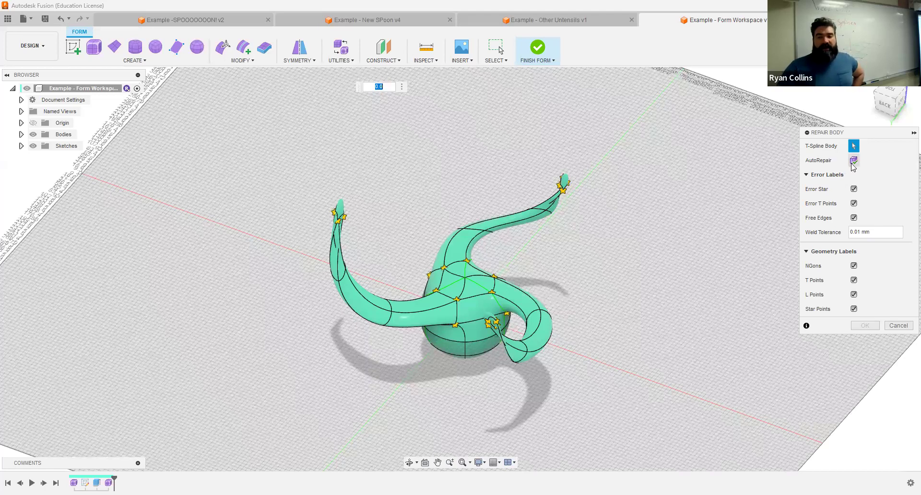
left_click(852, 162)
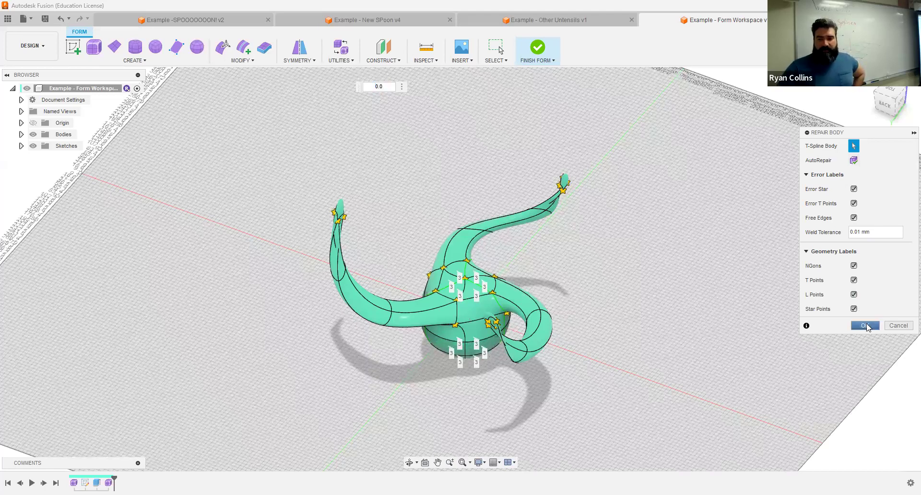
left_click(866, 326)
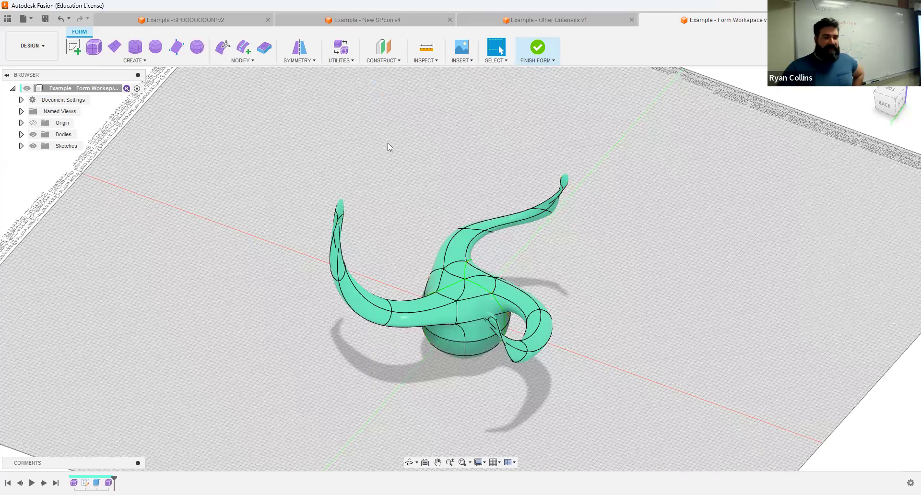
- Switch the T-Spline body to box display mode and inspect the arms for crossing faces
left_click(345, 49)
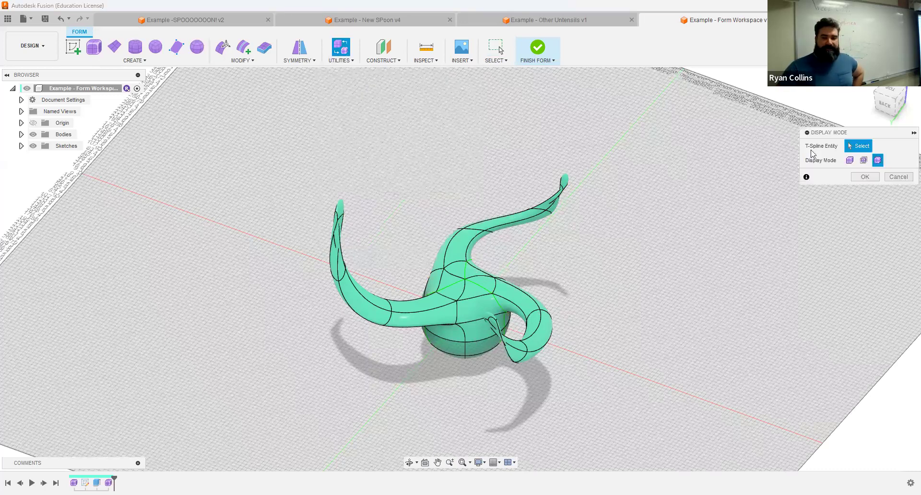
left_click(850, 161)
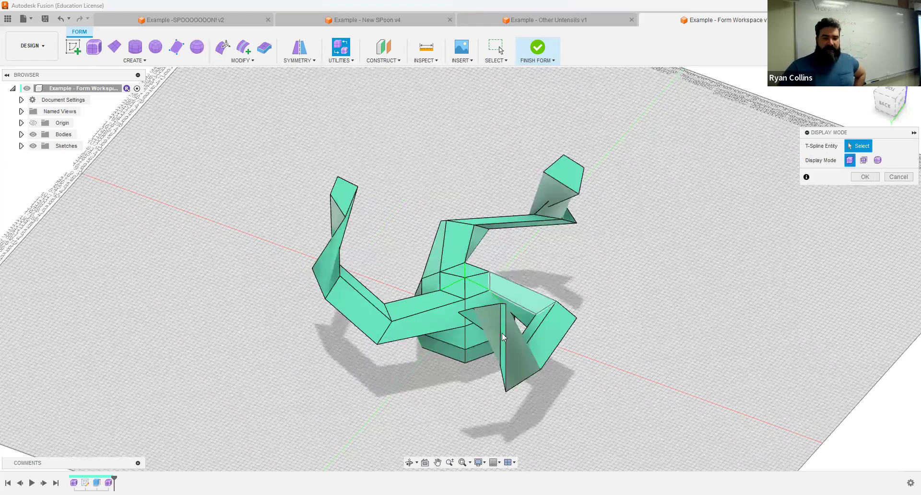
middle_click_drag(481, 303, 208, 255, "shift")
scroll(267, 266, "up", 3)
mouse_move(395, 304)
middle_mouse_down("shift")
mouse_move(413, 265)
mouse_move(376, 260)
mouse_move(490, 263)
mouse_move(506, 282)
mouse_move(395, 287)
mouse_move(397, 296)
middle_mouse_up("shift")
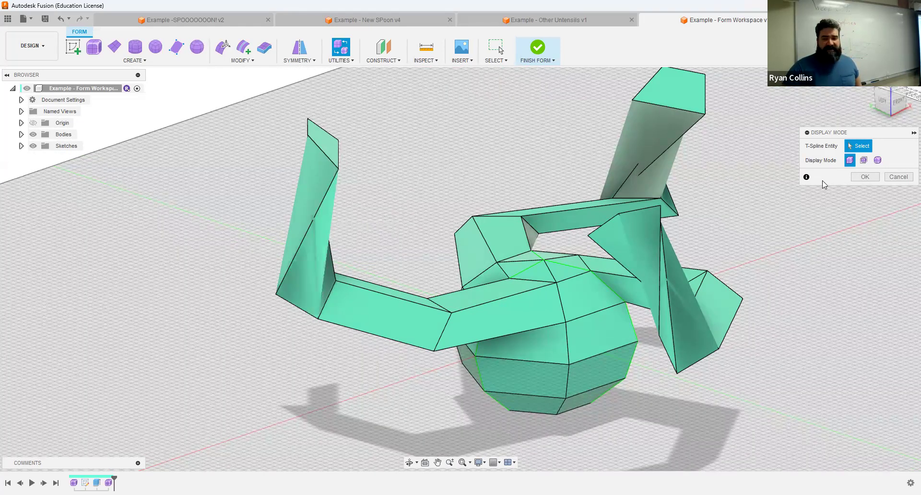
key("Return")
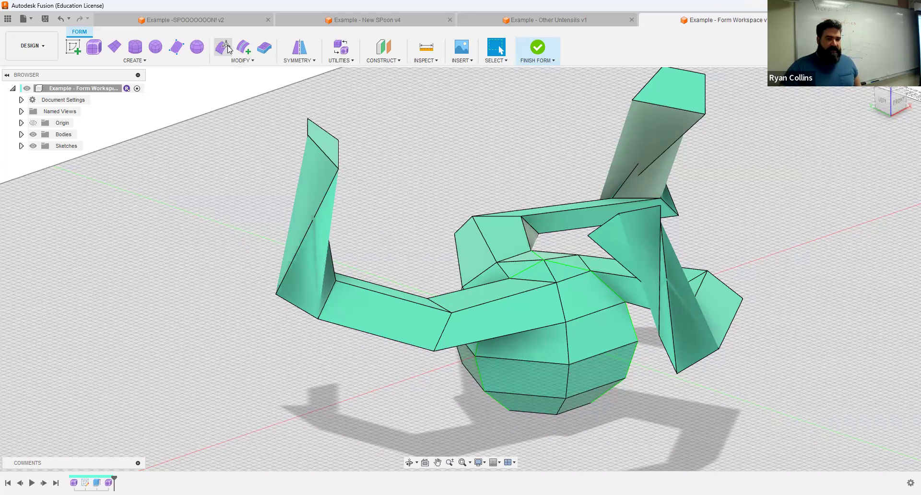
- Rotate the end face of an arm -70 degrees with Edit Form to untwist the crossing faces
left_click(324, 147)
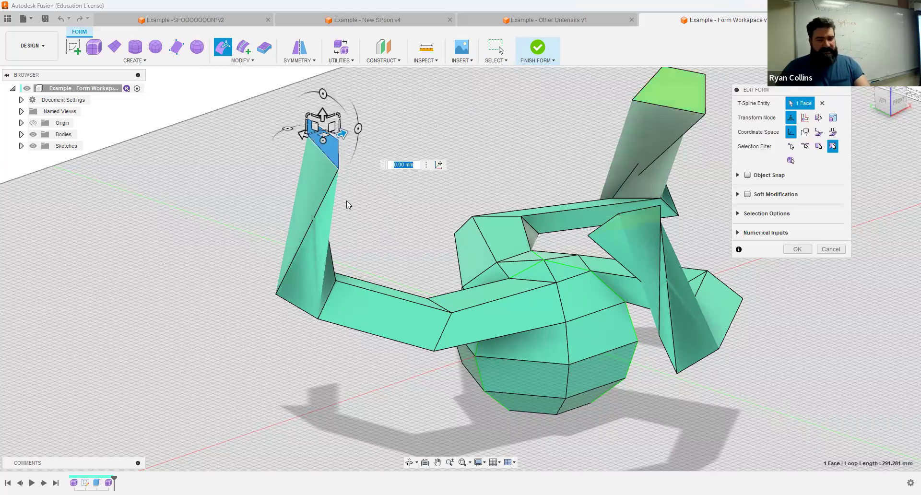
middle_click_drag(340, 241, 331, 331, "shift")
left_click_drag(304, 125, 361, 127)
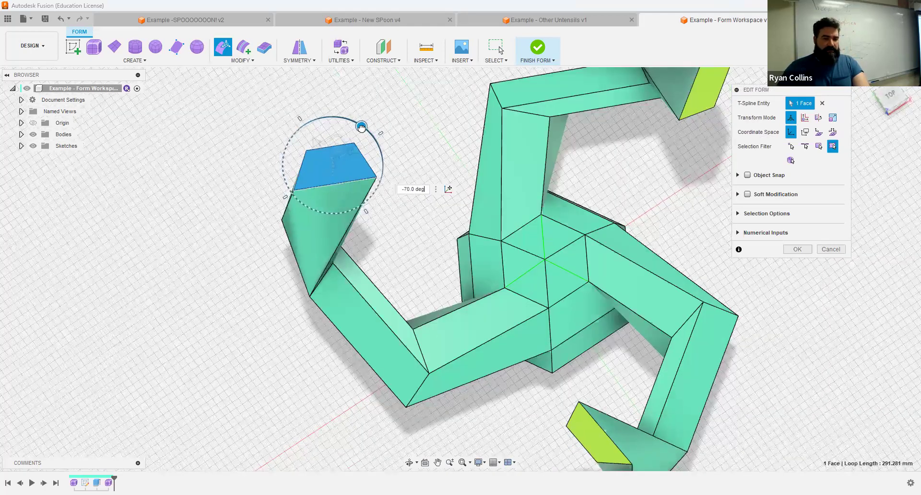
mouse_move(423, 229)
middle_mouse_down("shift")
mouse_move(501, 197)
mouse_move(431, 231)
middle_mouse_up("shift")
middle_click_drag(623, 252, 566, 253, "shift")
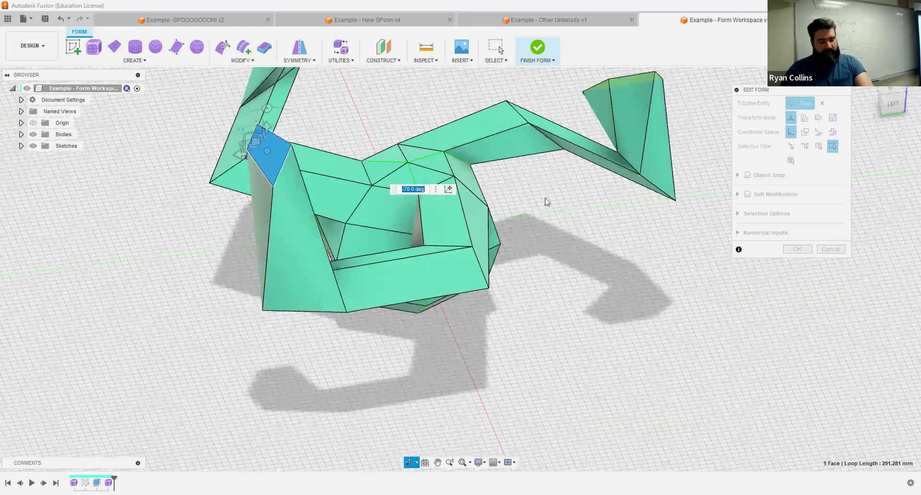
key("Return")
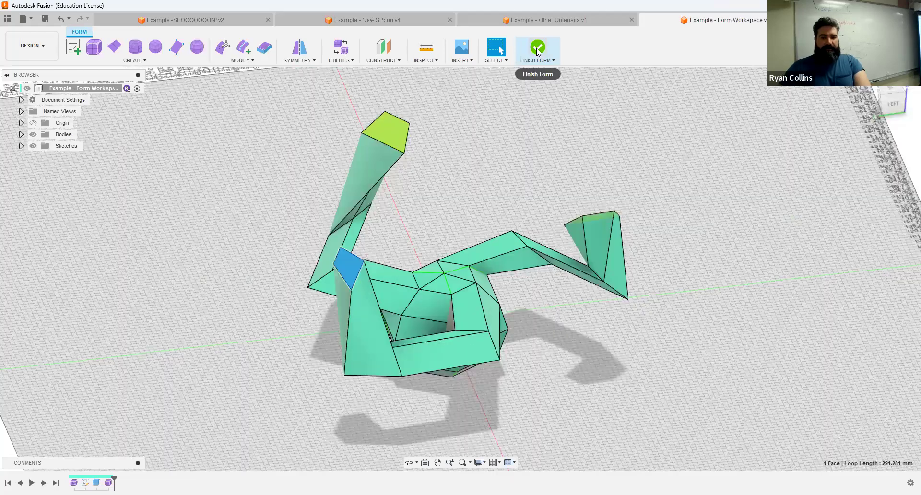
- Finish the form to convert the three-armed T-Spline into a solid body and view it from the side
left_click(538, 50)
middle_click_drag(562, 308, 444, 287, "shift")
left_click(443, 286)
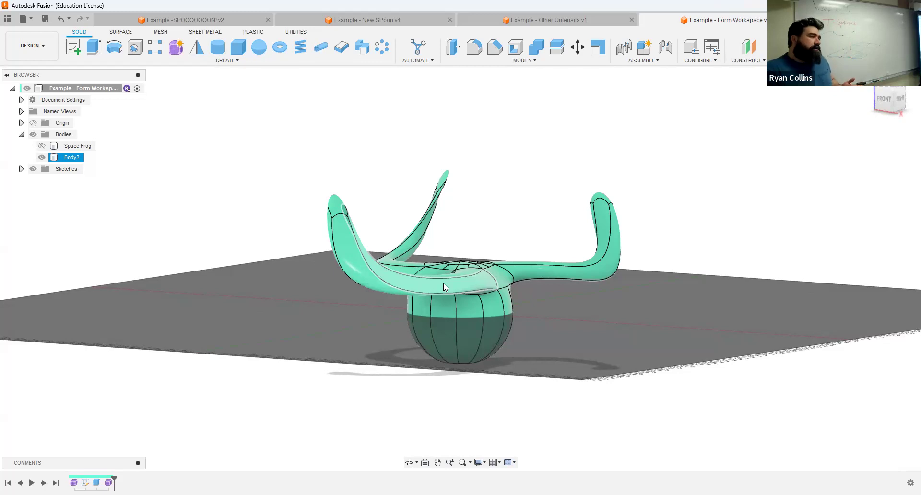
left_click(555, 229)
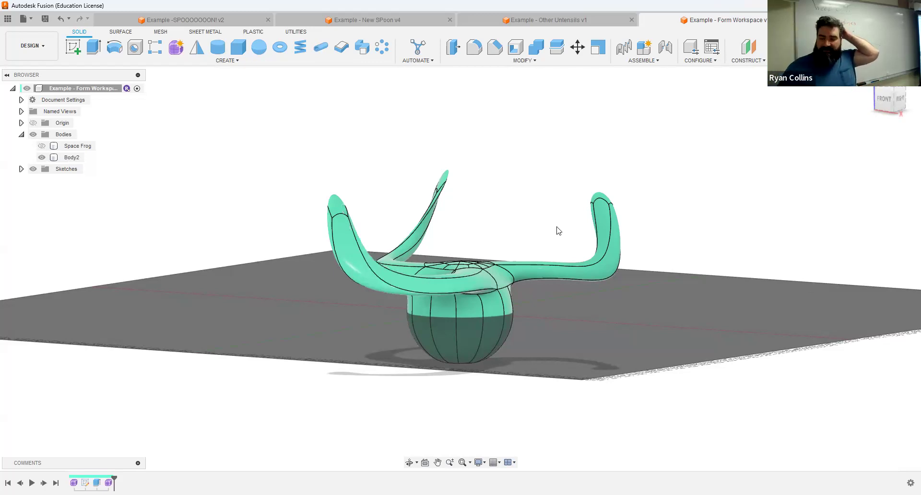